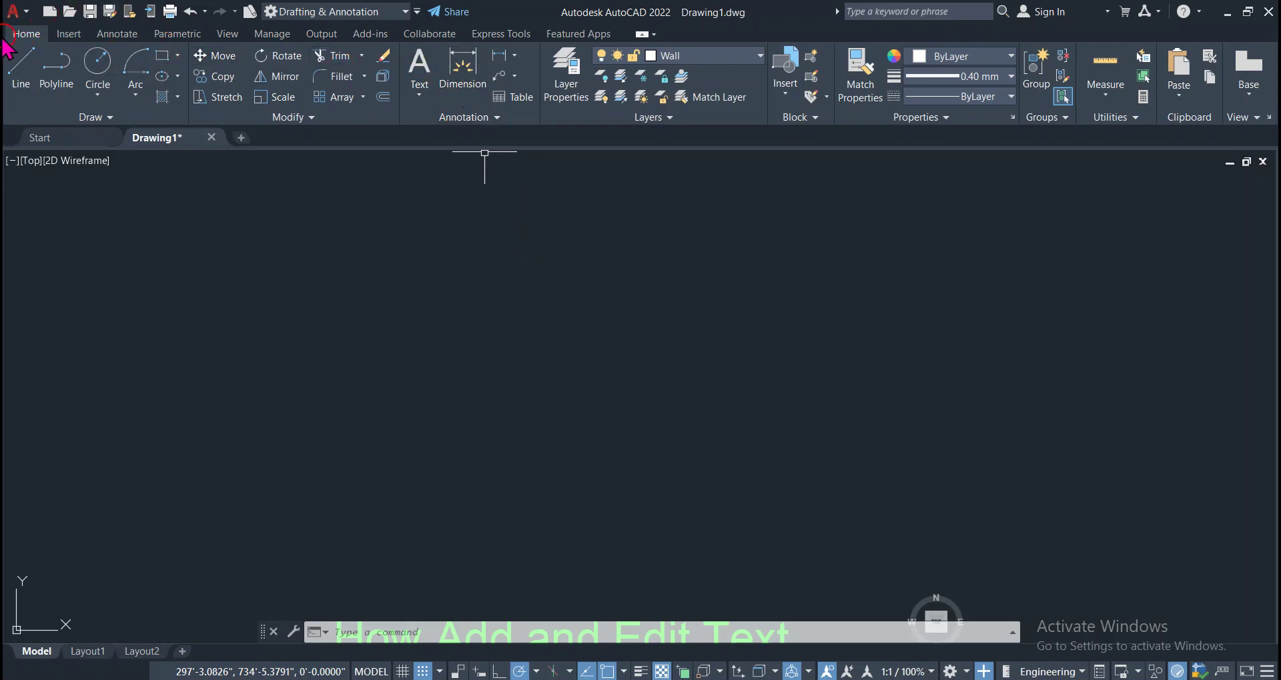
# Define a wide multiline text box across the upper part of the empty drawing area.
pyautogui.click(417, 89)
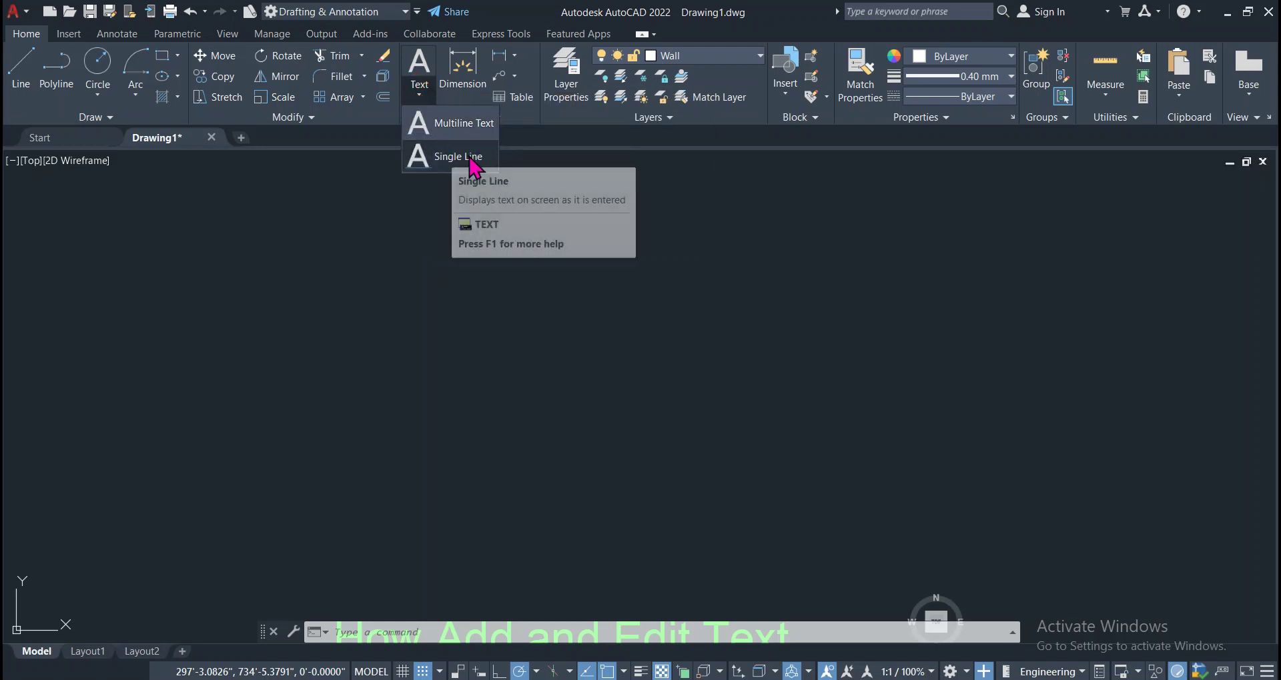
pyautogui.click(453, 122)
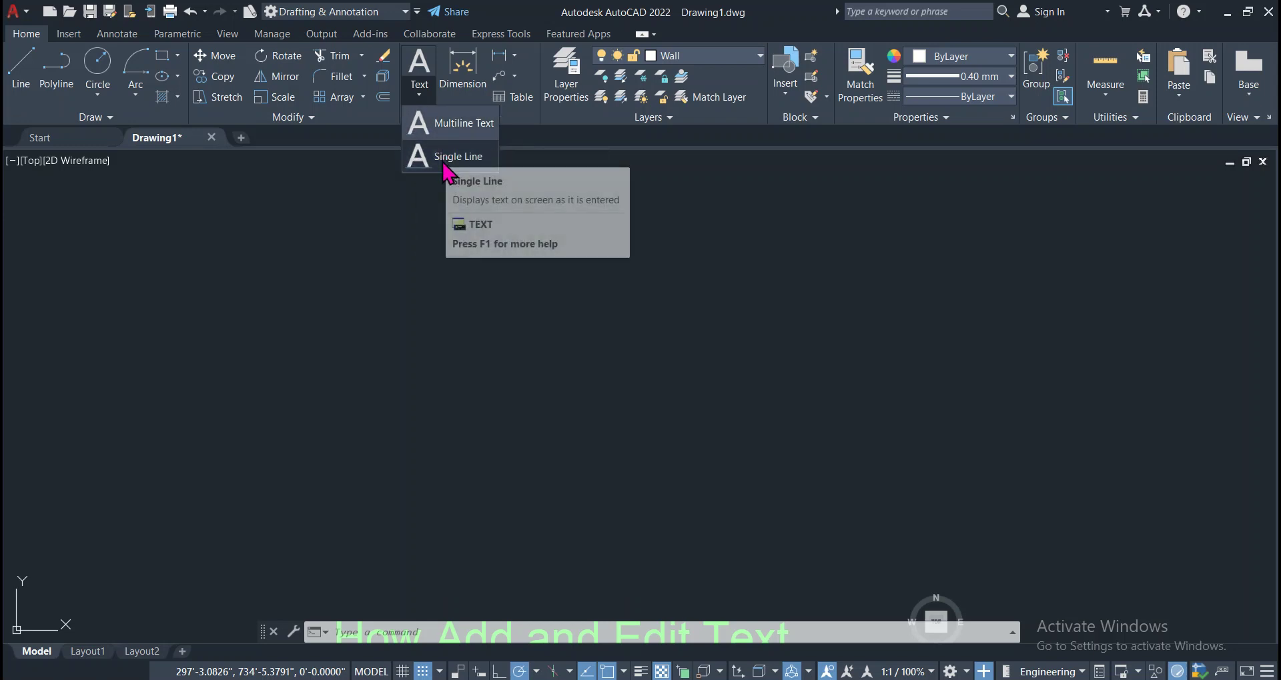
pyautogui.click(416, 62)
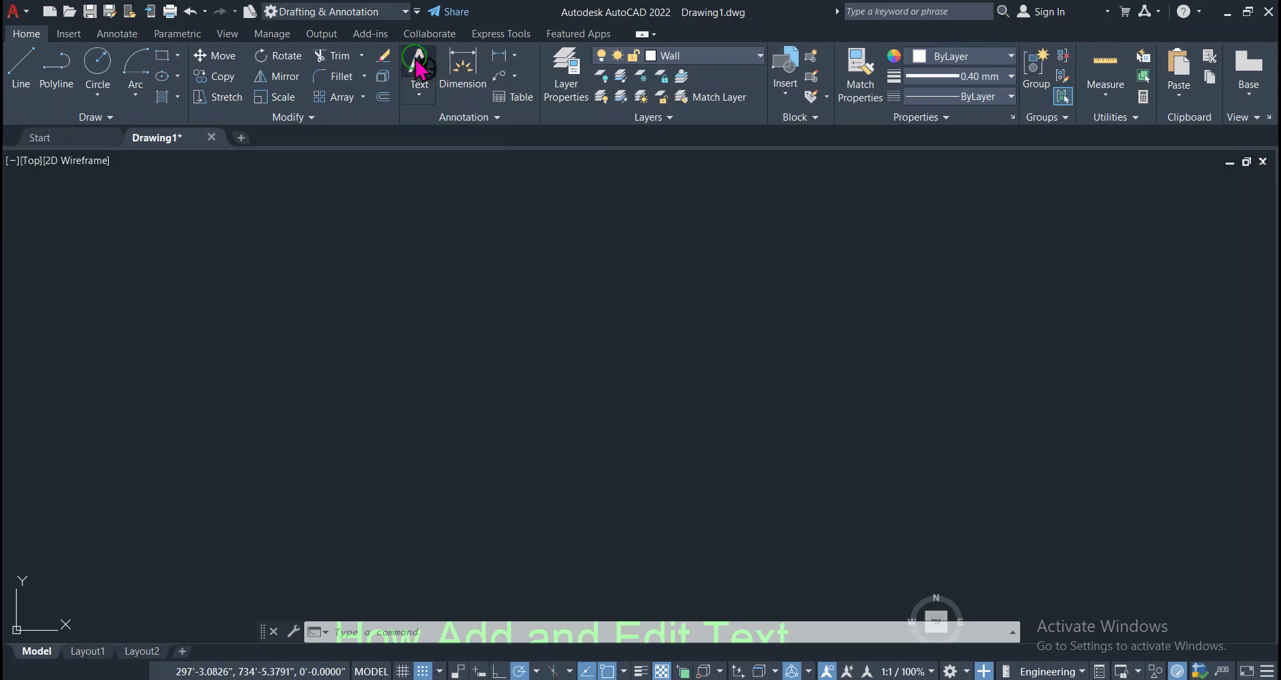
pyautogui.click(419, 93)
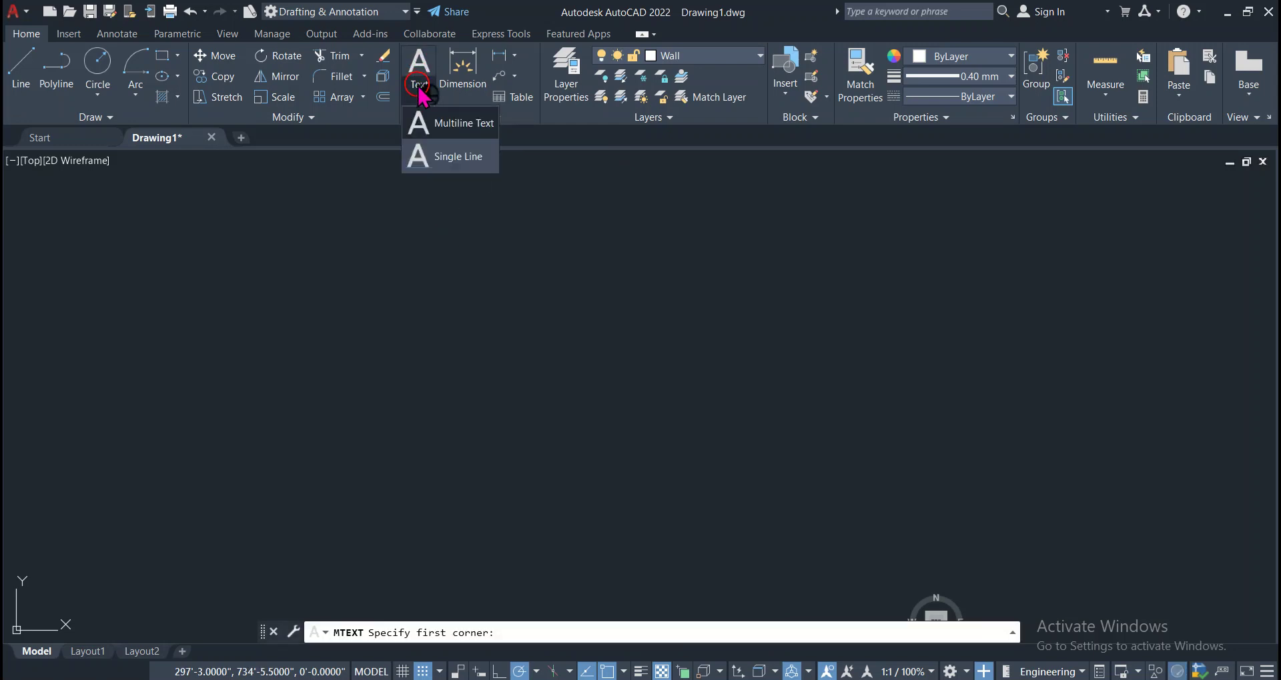
pyautogui.click(451, 126)
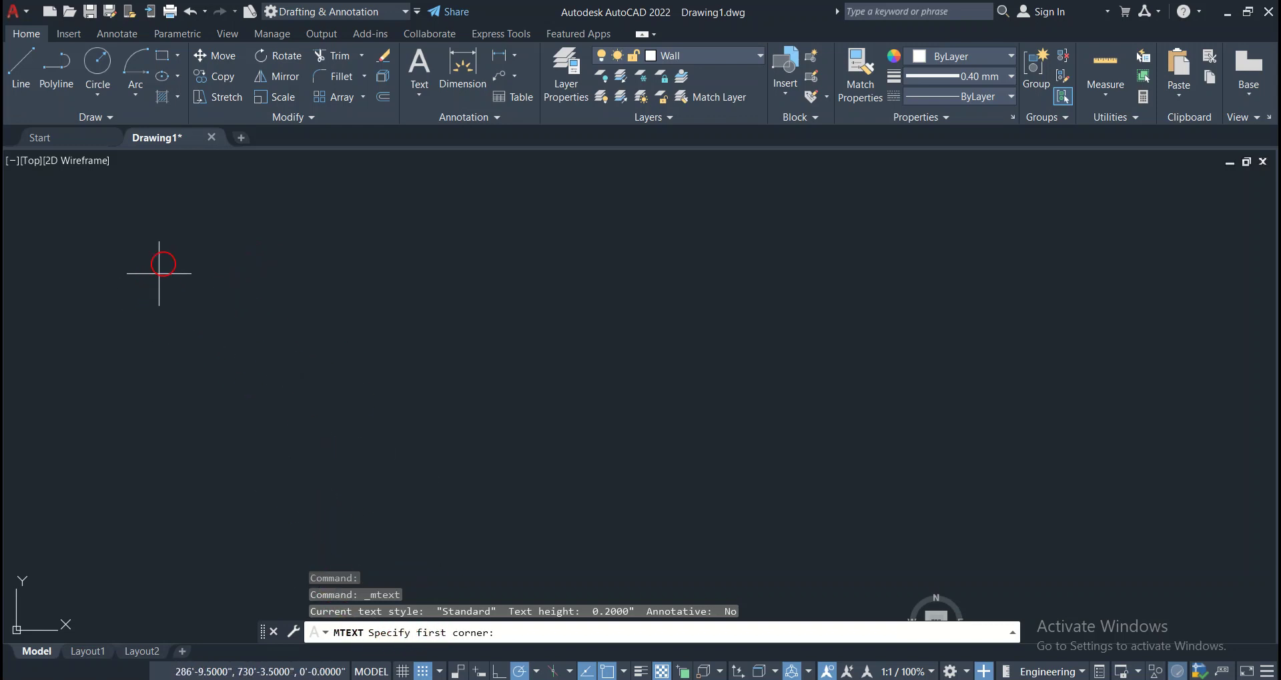
pyautogui.click(184, 212)
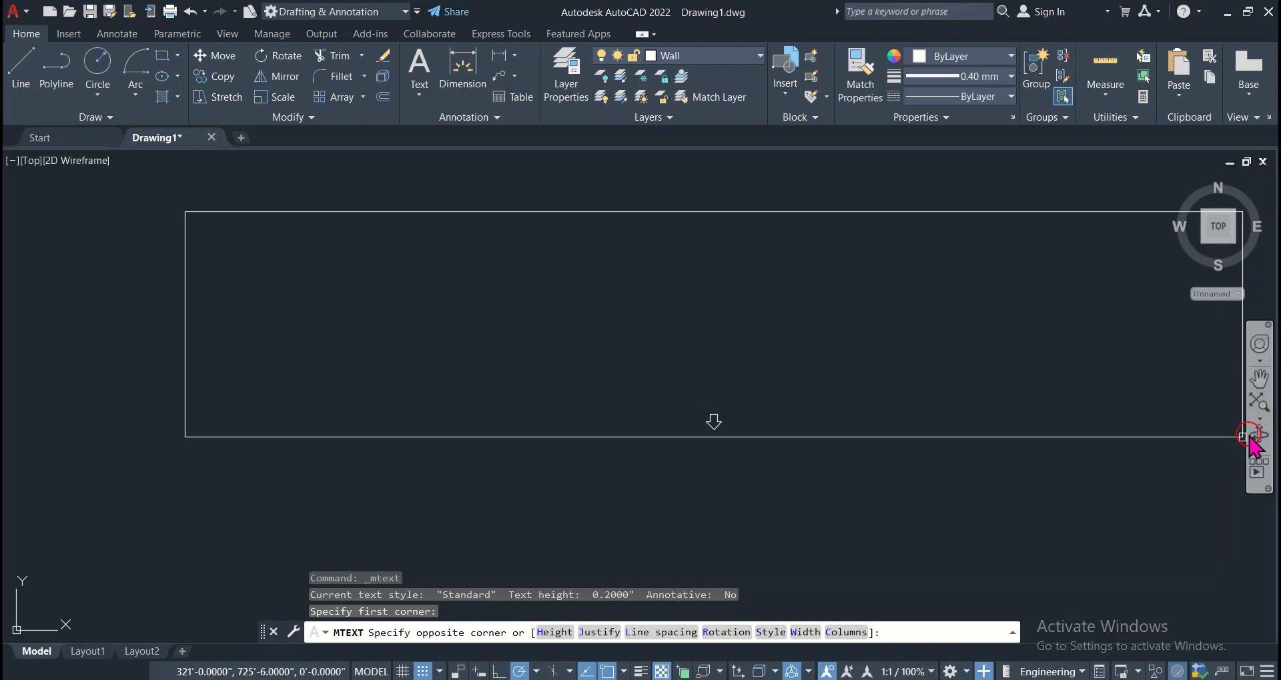
pyautogui.click(1134, 442)
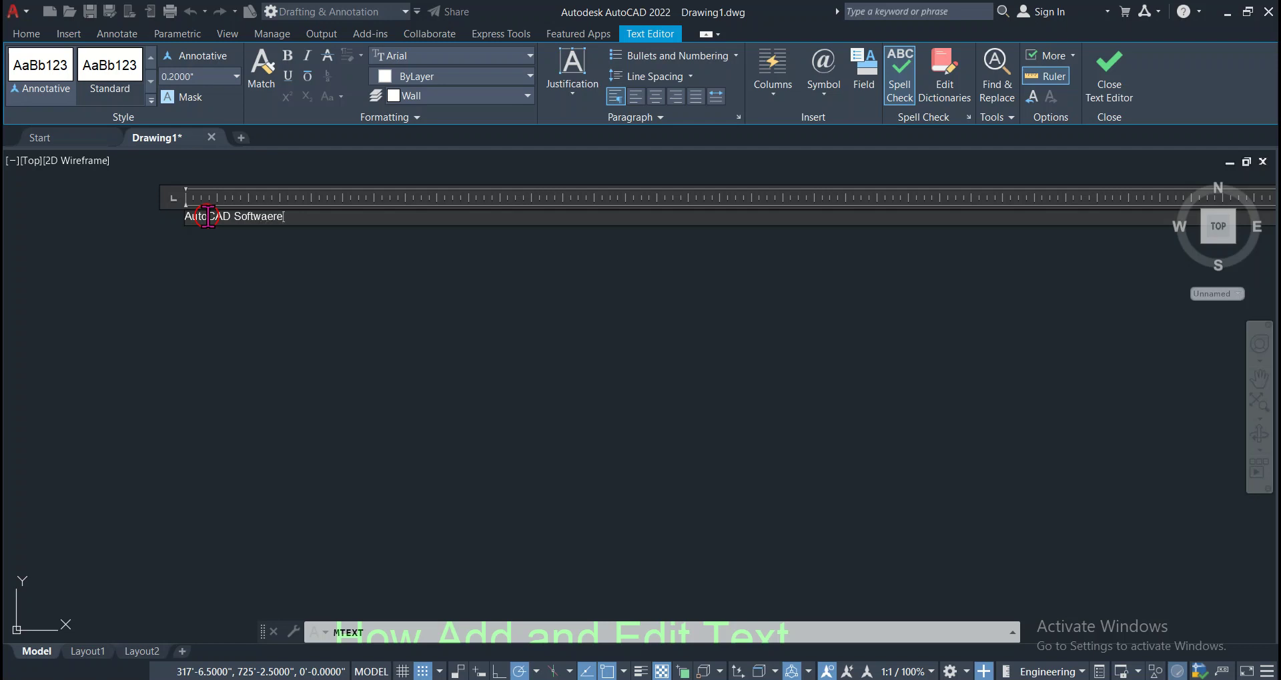
# Enter "AutoCAD Software" in the multiline text box, correcting the spelling of the second word.
pyautogui.press('Delete')
pyautogui.write('S')
pyautogui.click(322, 222)
pyautogui.click(273, 217)
pyautogui.click(660, 679)
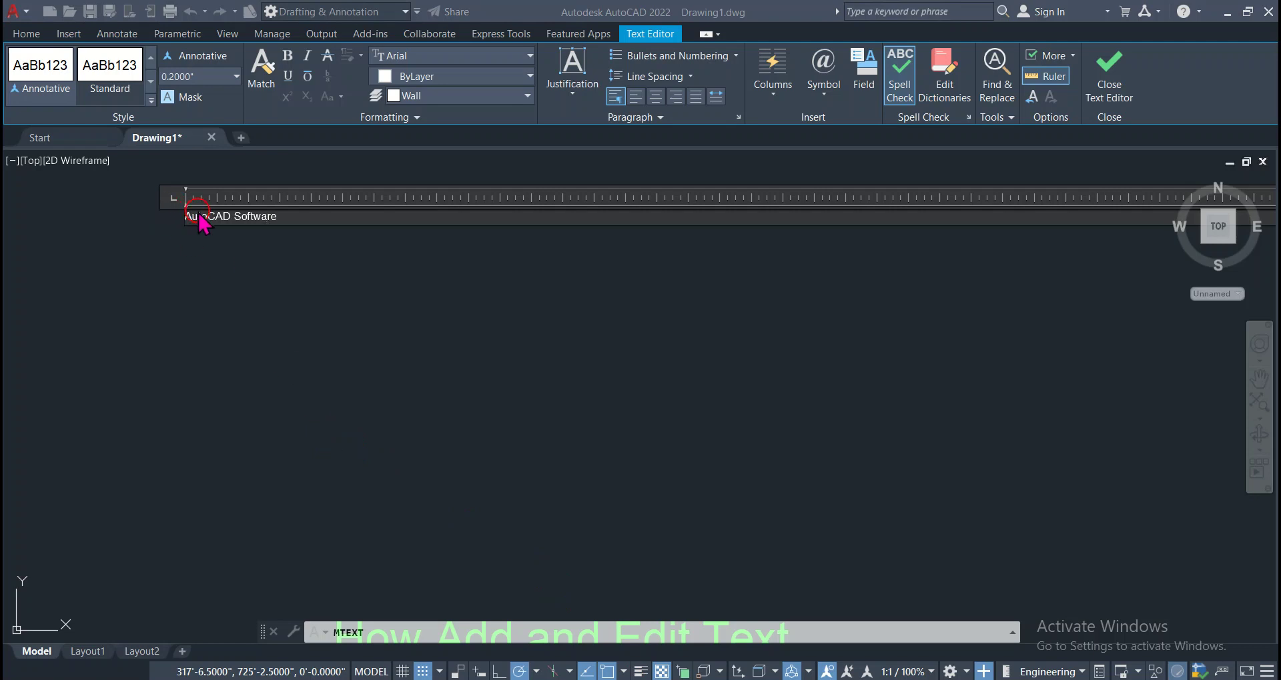
# Set the height of the whole "AutoCAD Software" text to 1.2' and finish editing it.
pyautogui.click(290, 215)
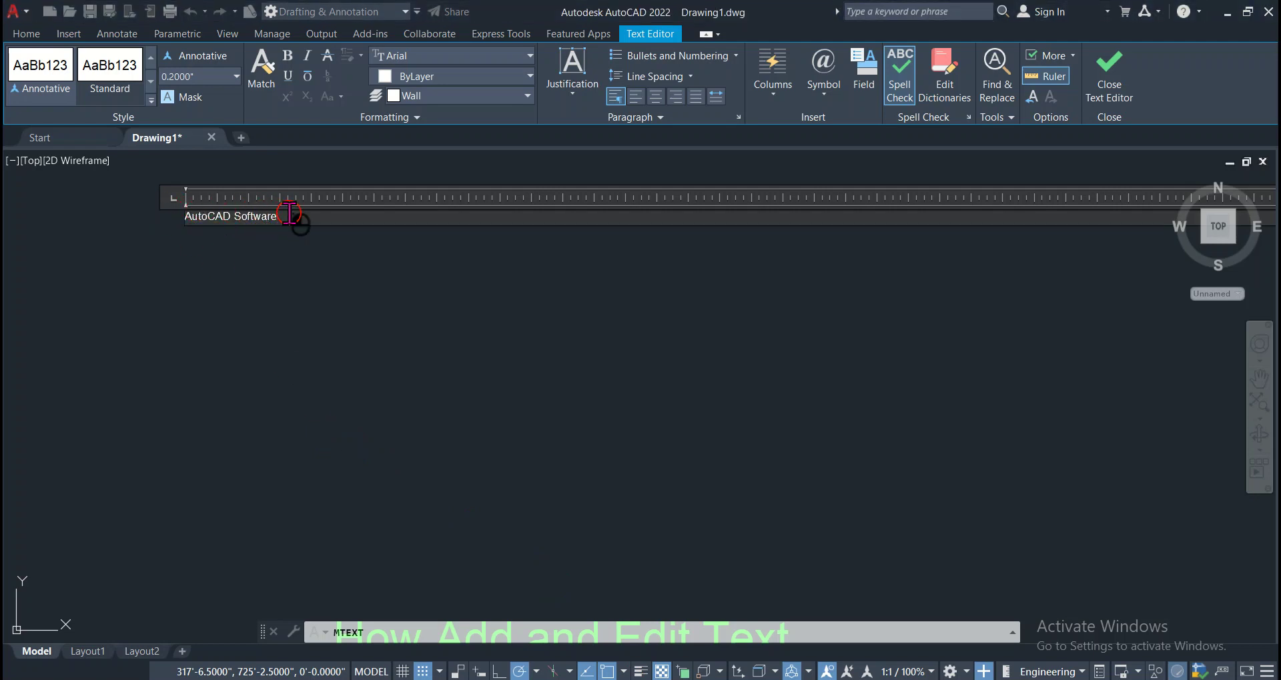
pyautogui.moveTo(277, 214); pyautogui.dragTo(184, 217)
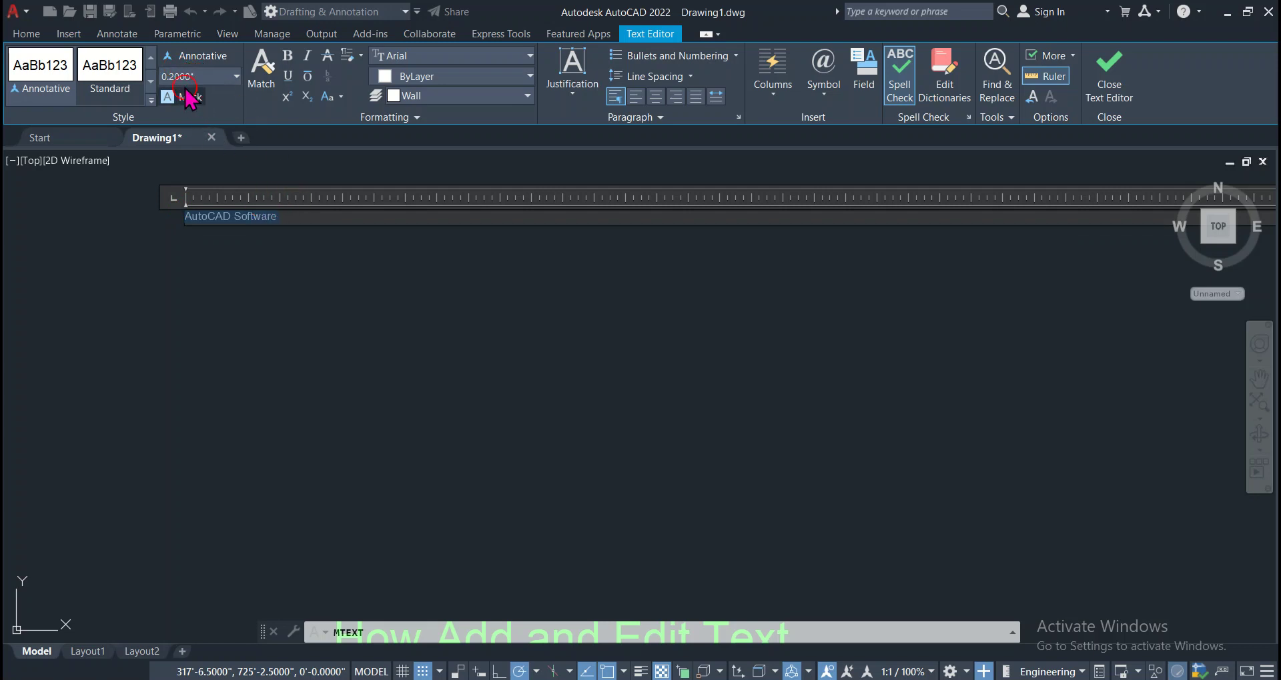
pyautogui.click(199, 71)
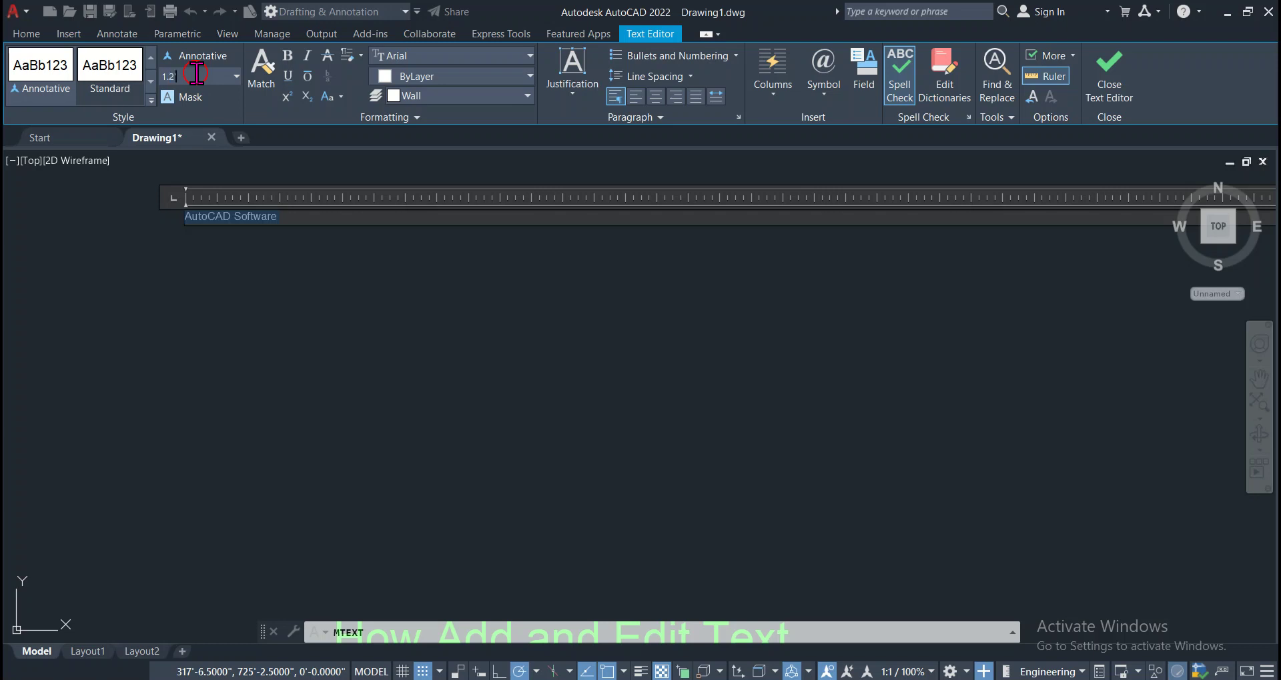
pyautogui.click(292, 192)
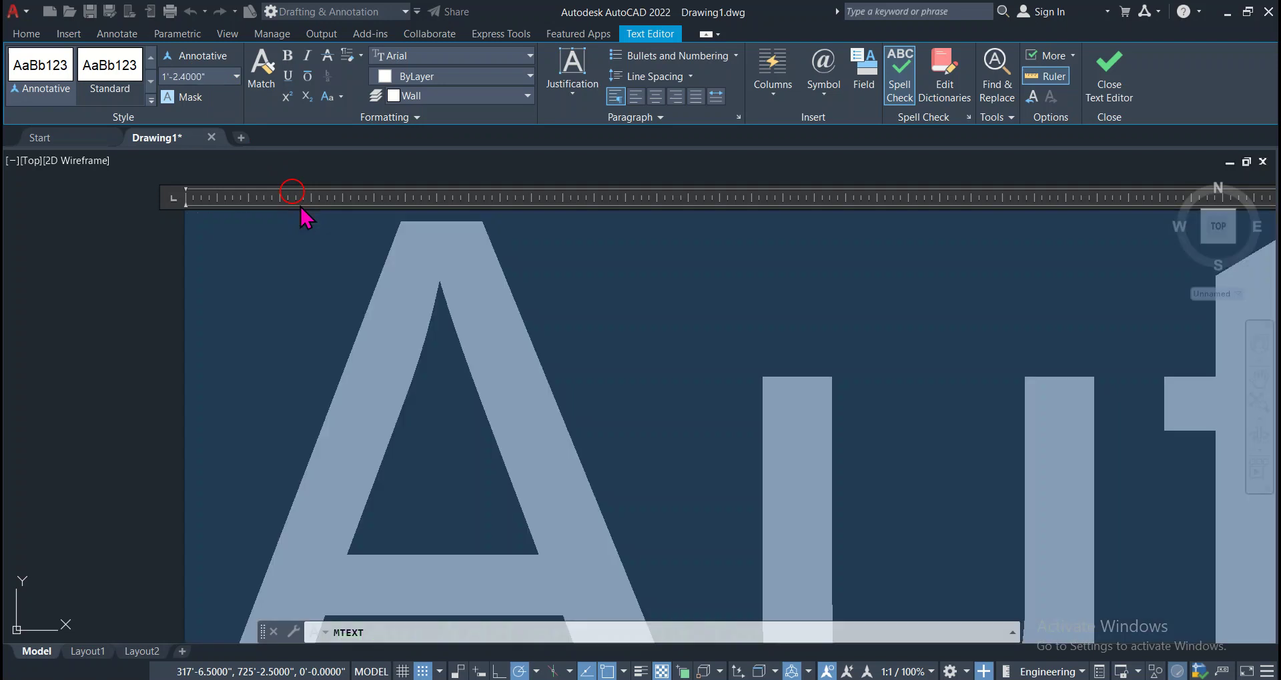
pyautogui.click(137, 360)
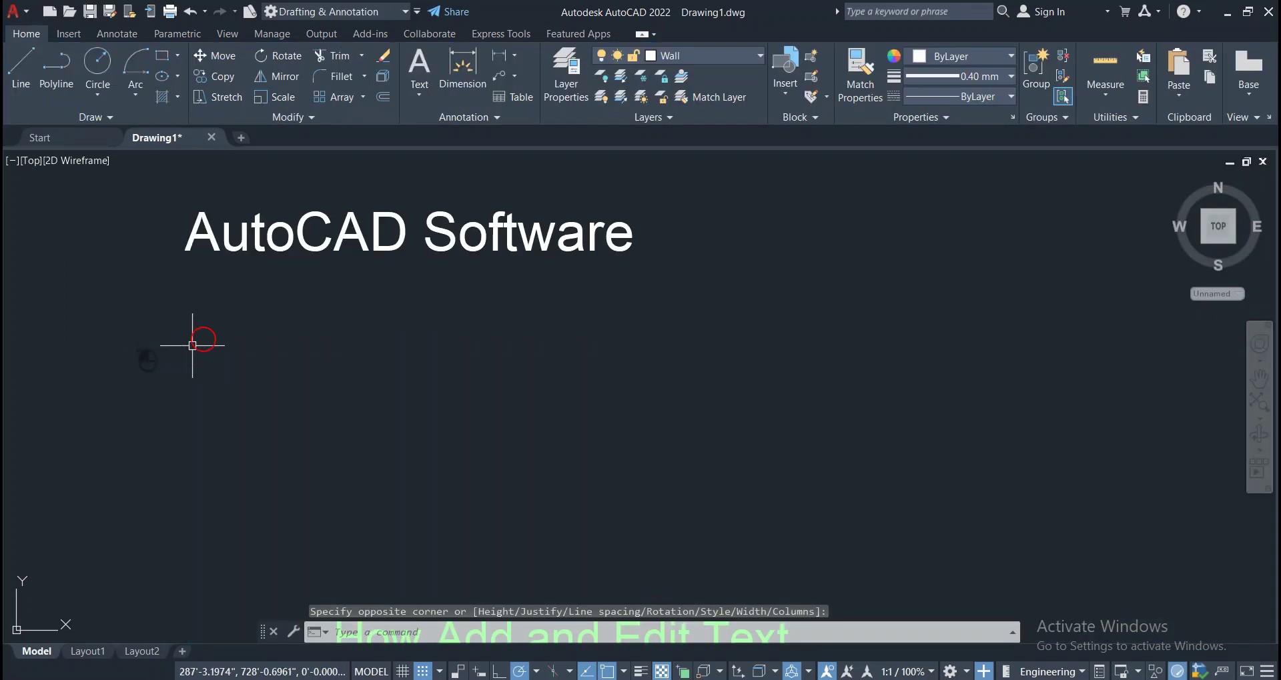
pyautogui.click(210, 317)
pyautogui.click(264, 262)
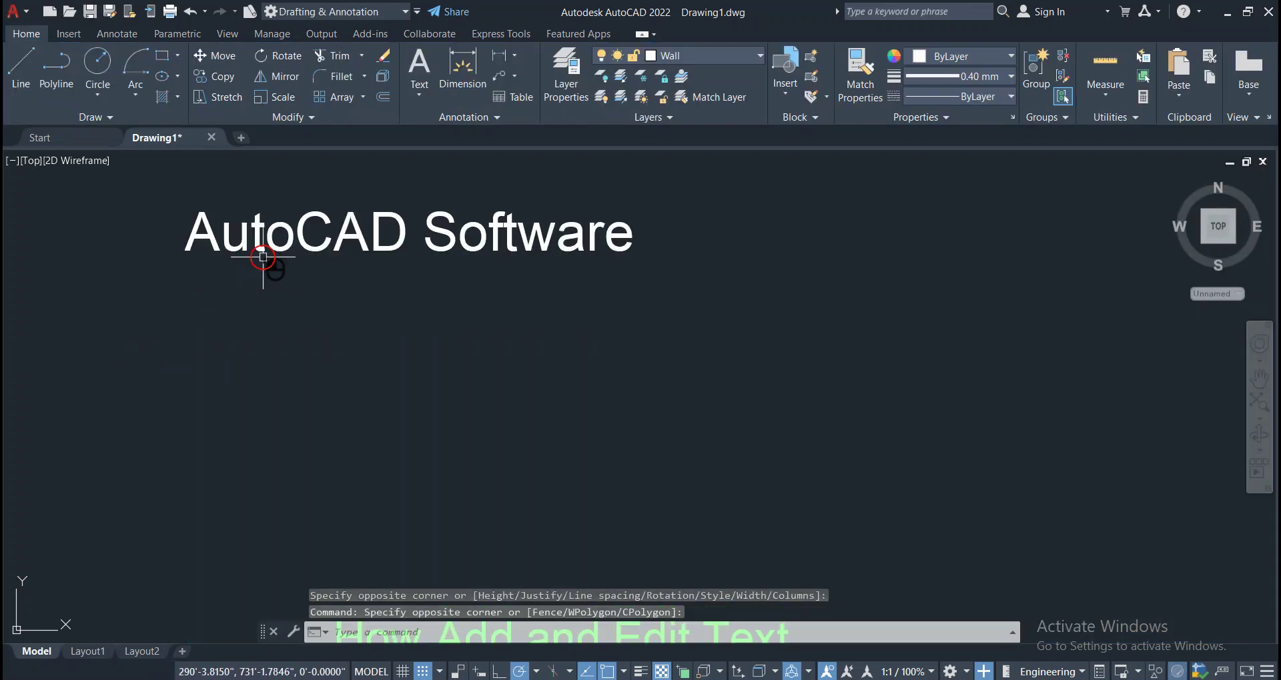
# Reopen the "AutoCAD Software" text, change the colour of all its characters to Yellow and finish editing.
pyautogui.click(364, 234)
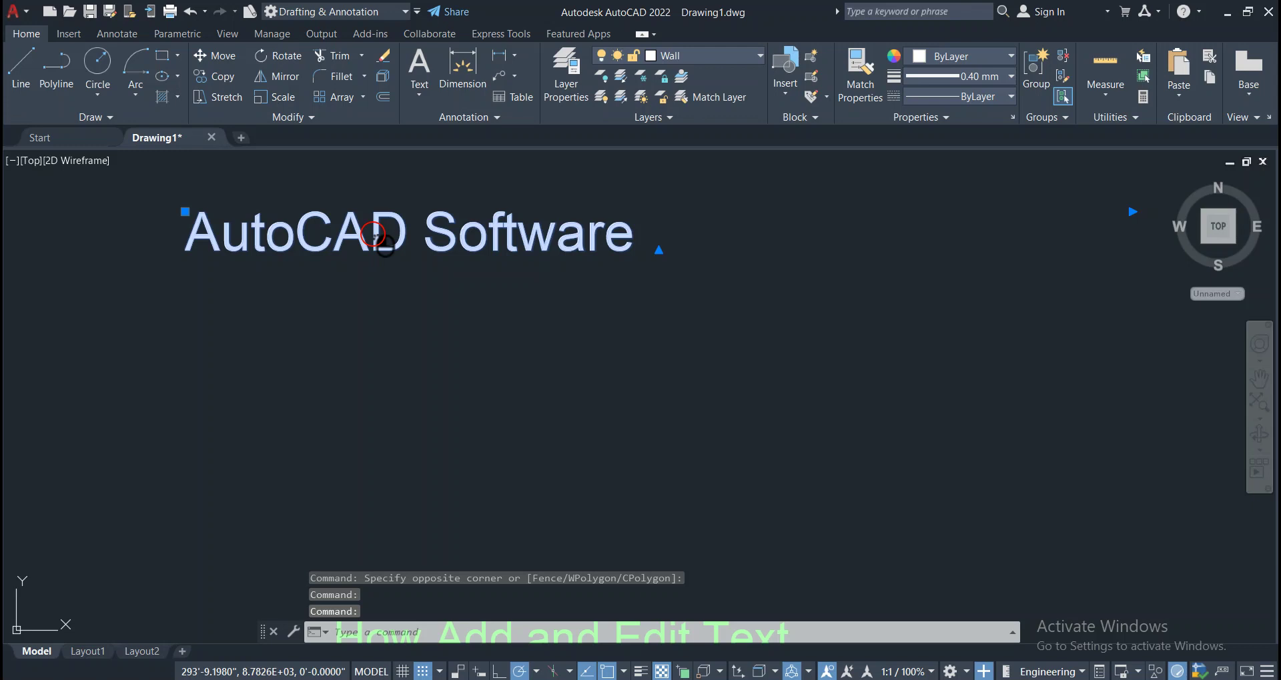
pyautogui.doubleClick(635, 234)
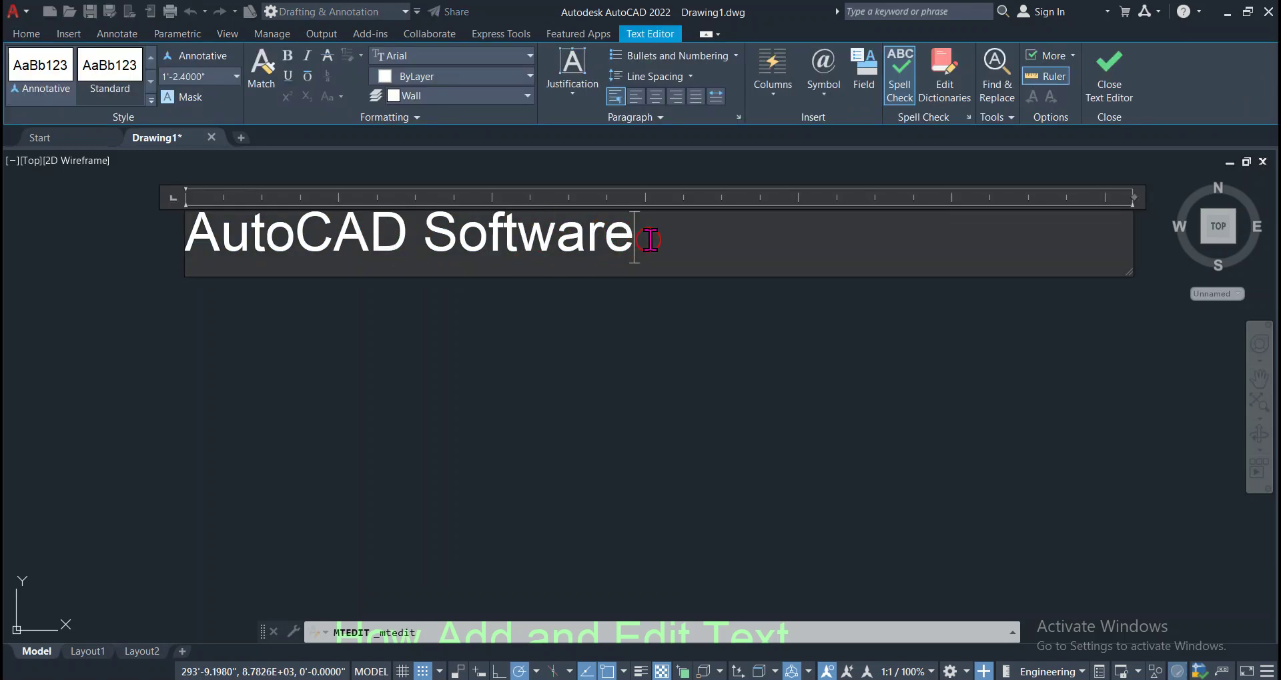
pyautogui.moveTo(663, 248); pyautogui.dragTo(194, 253)
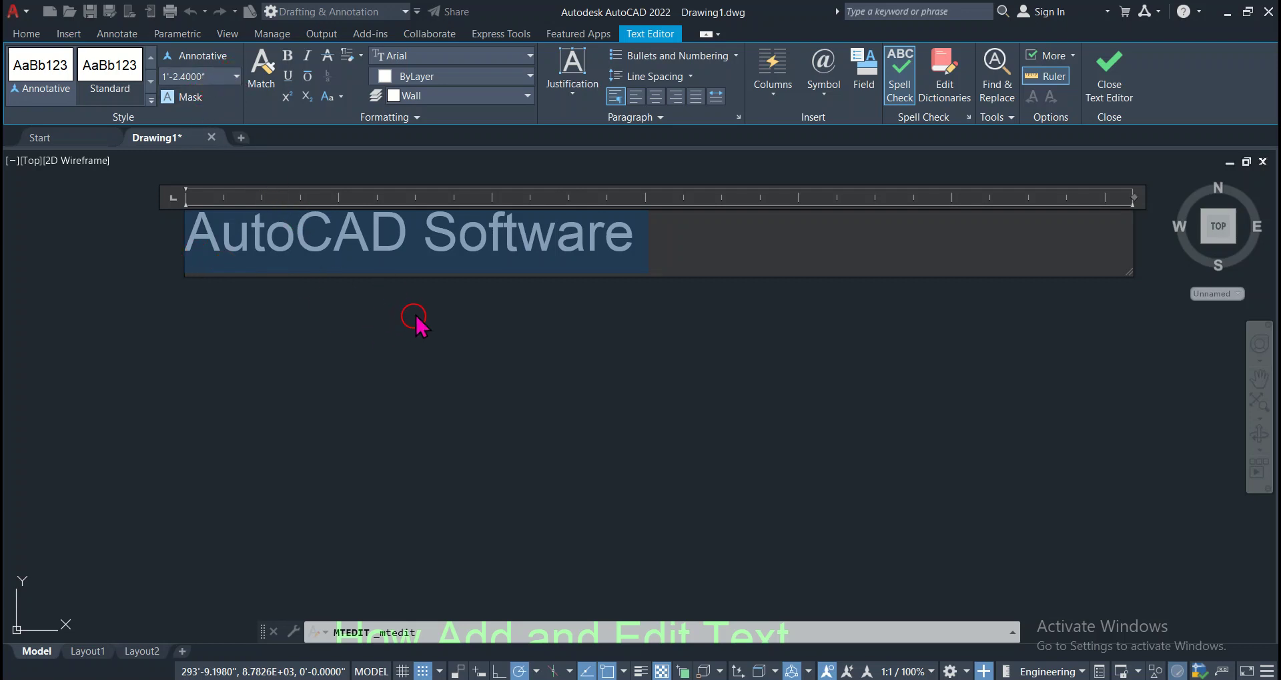
pyautogui.click(529, 77)
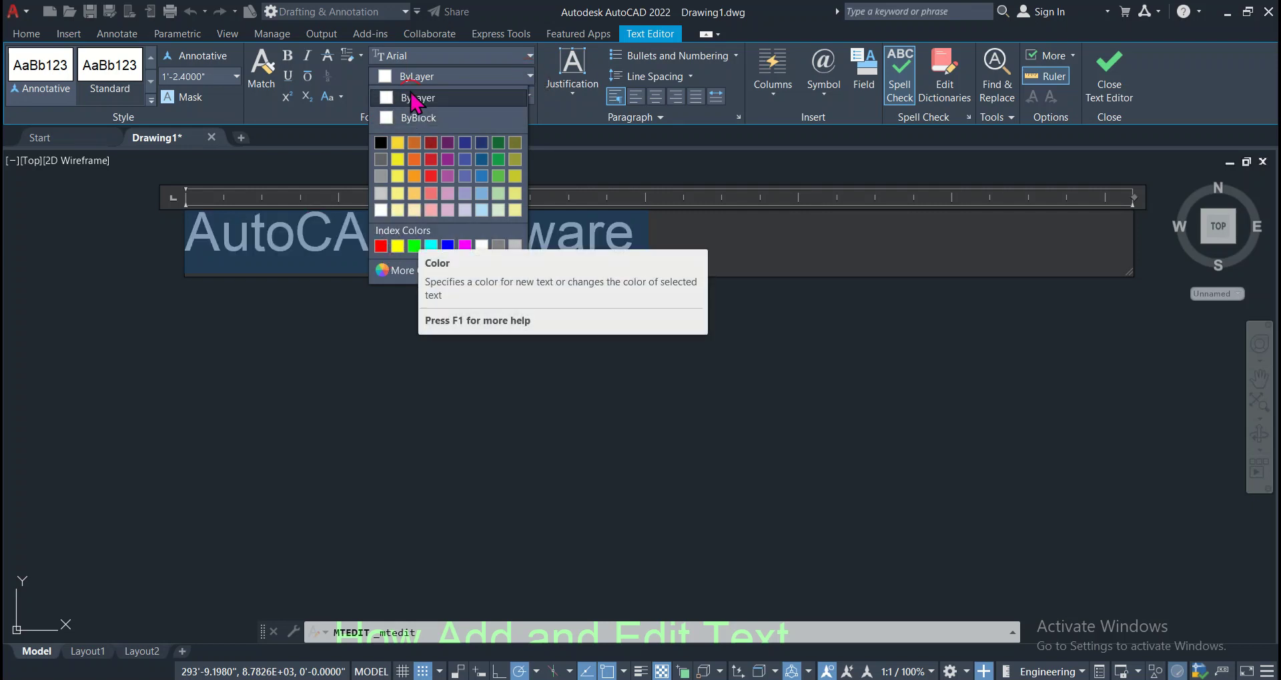
pyautogui.click(398, 246)
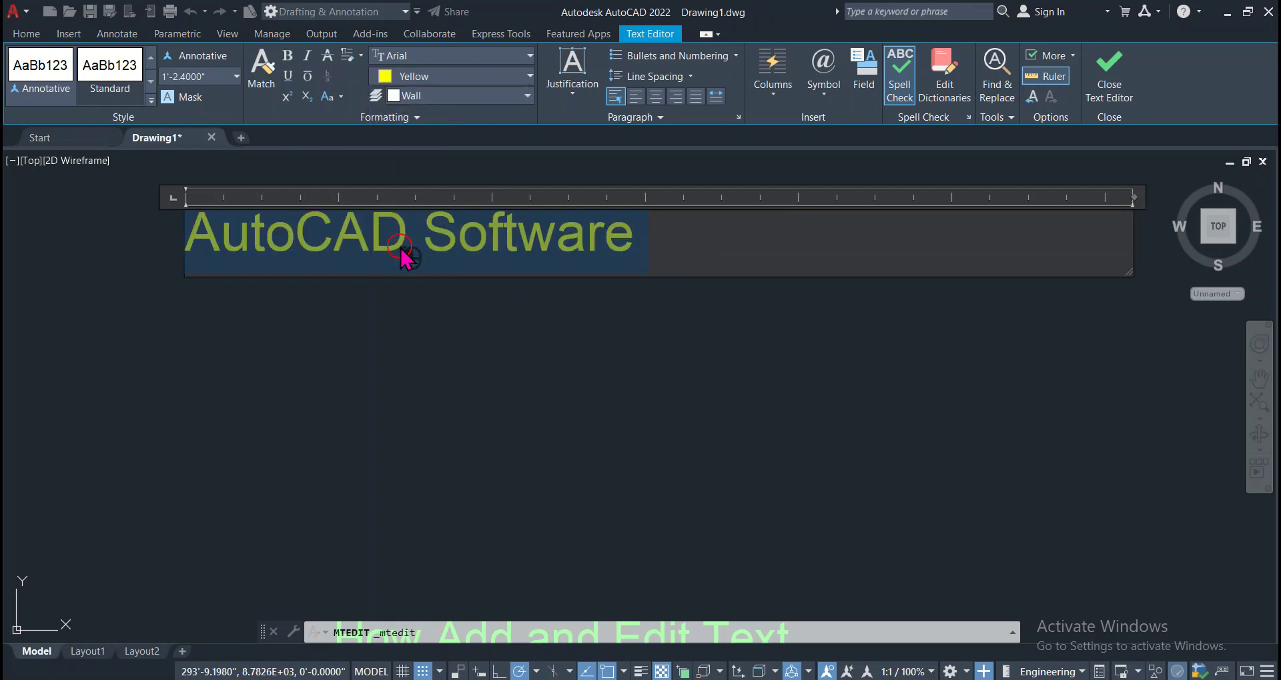
pyautogui.click(467, 360)
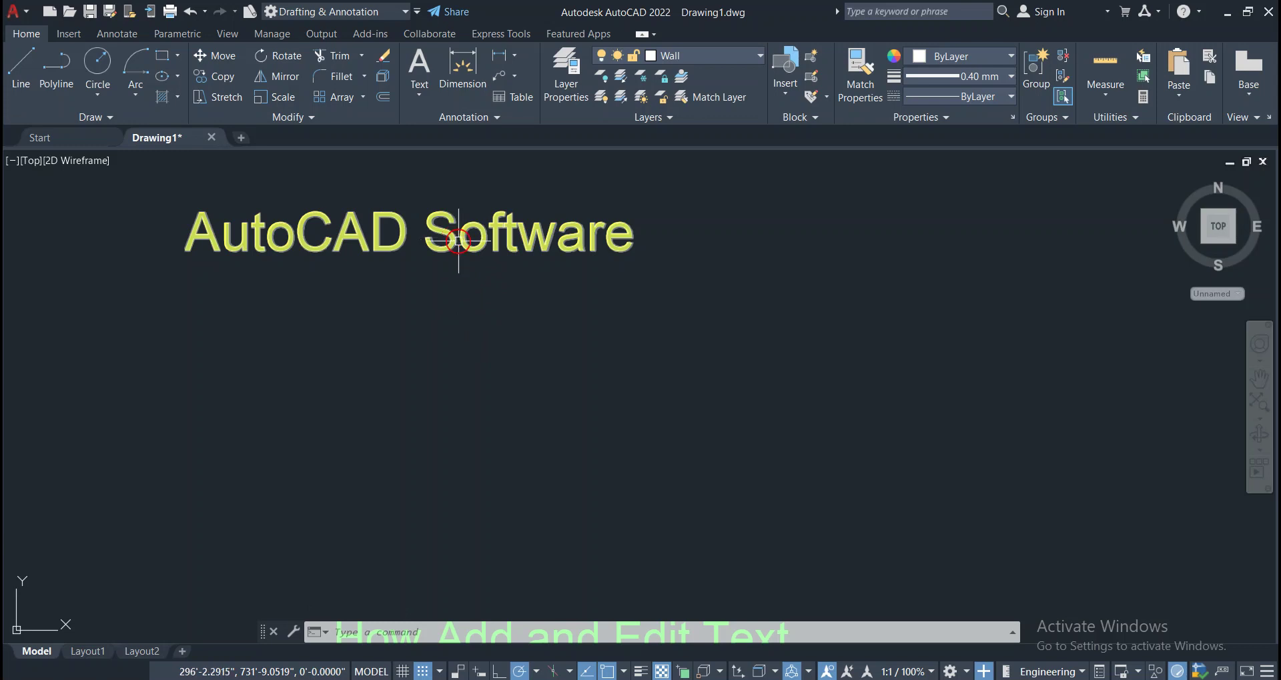
# Examine the yellow "AutoCAD Software" text and the green "How Add and Edit Text in AutoCAD" title below it.
pyautogui.click(546, 331)
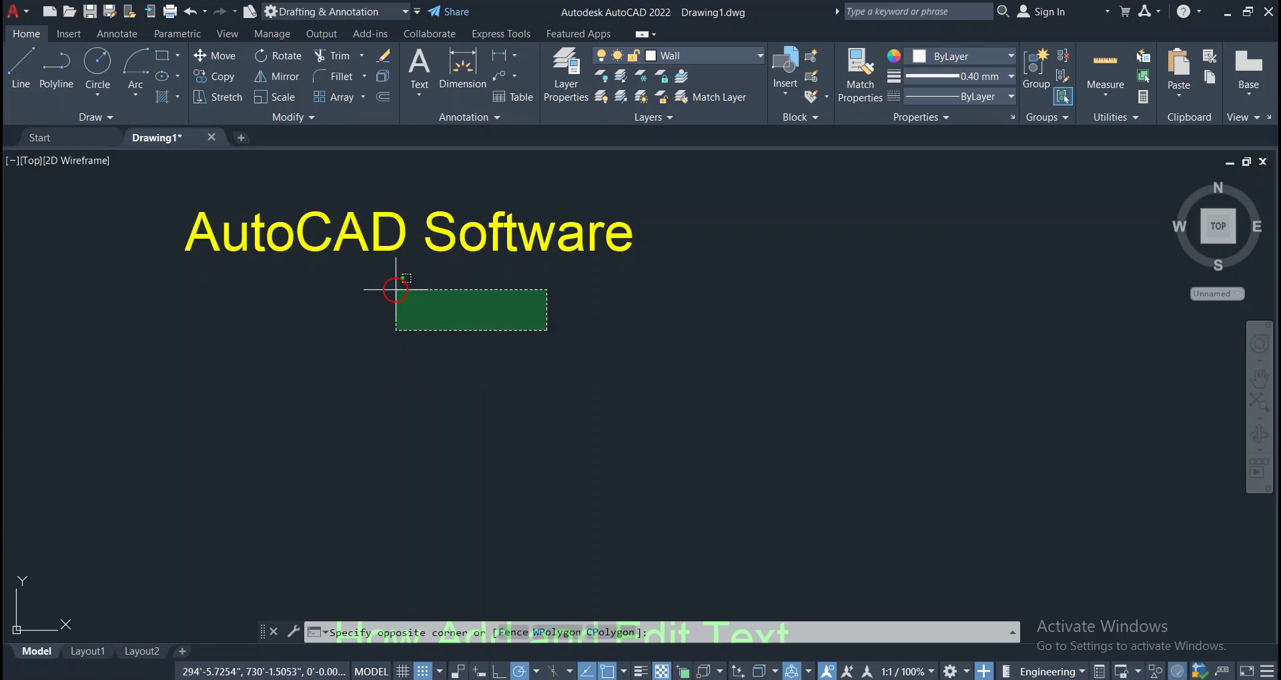
pyautogui.click(593, 320)
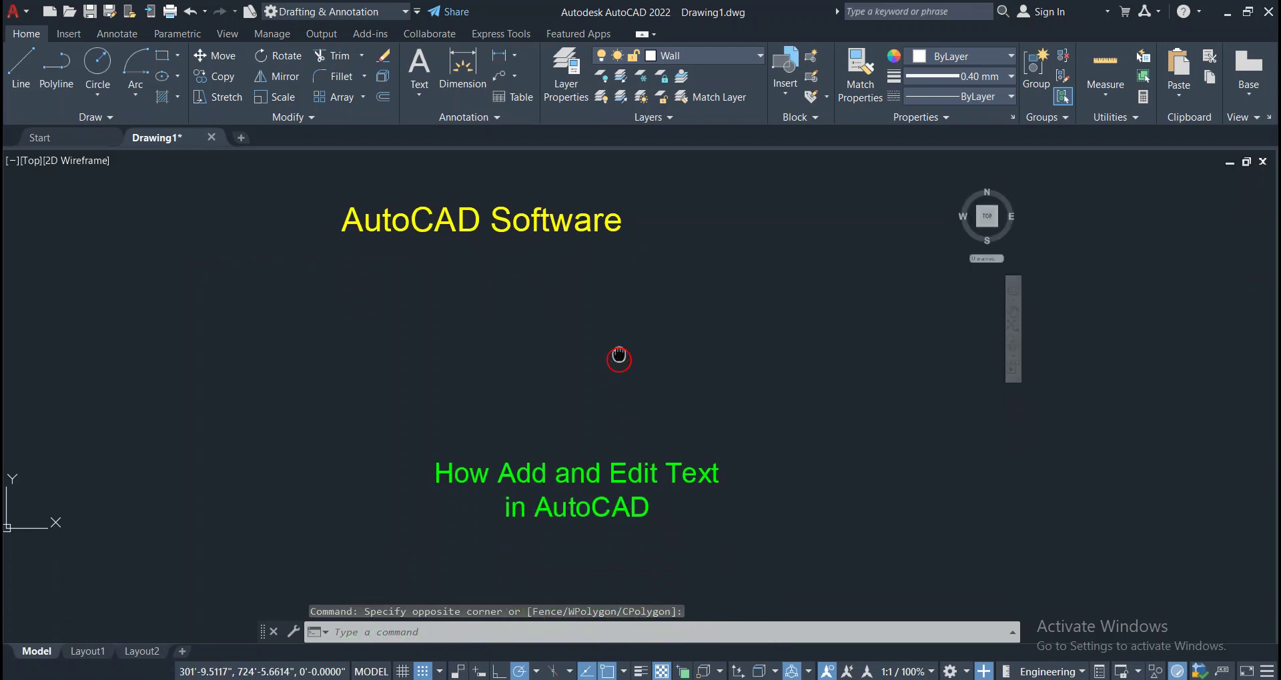
pyautogui.scroll(2, 575, 401)
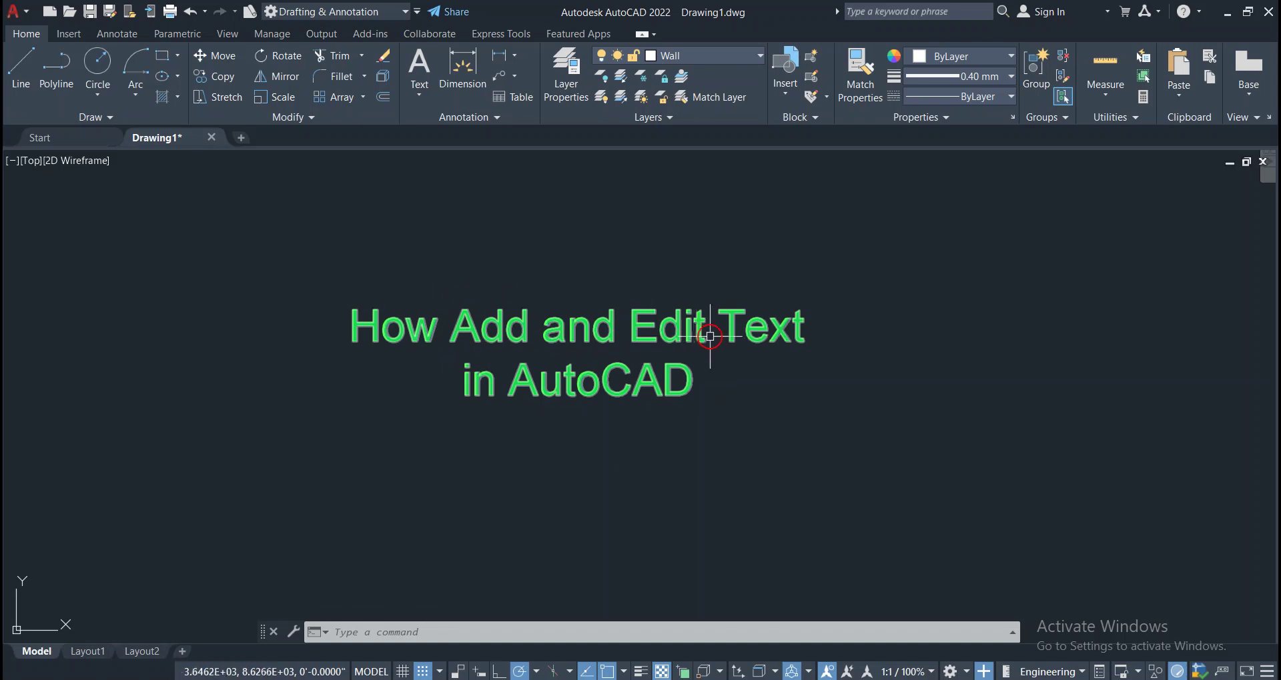
pyautogui.moveTo(608, 307); pyautogui.dragTo(606, 551, button='middle')
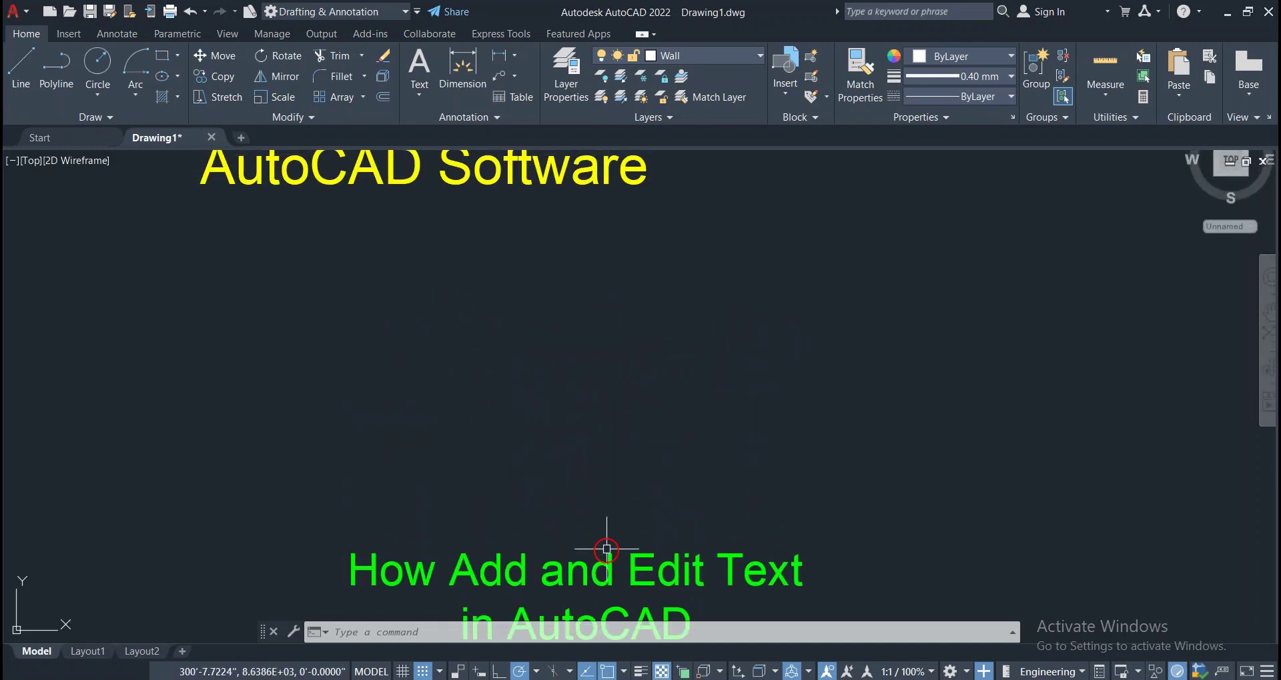
pyautogui.moveTo(562, 409); pyautogui.dragTo(560, 589, button='middle')
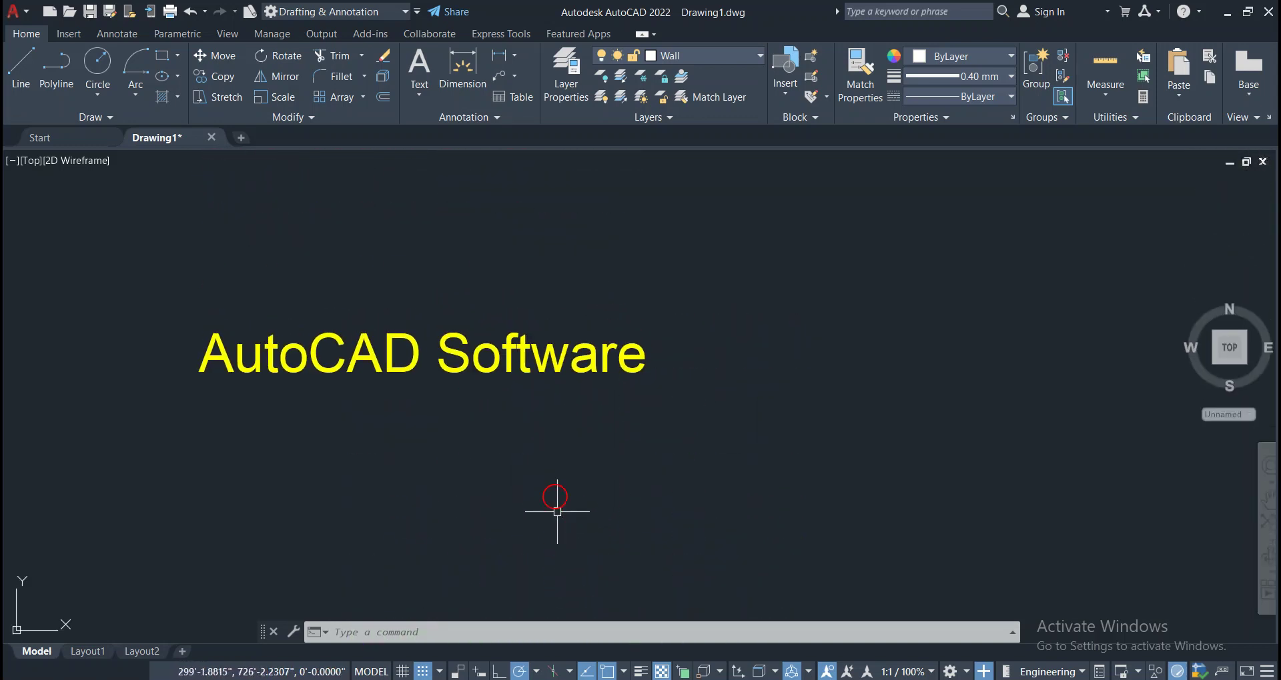
pyautogui.click(419, 60)
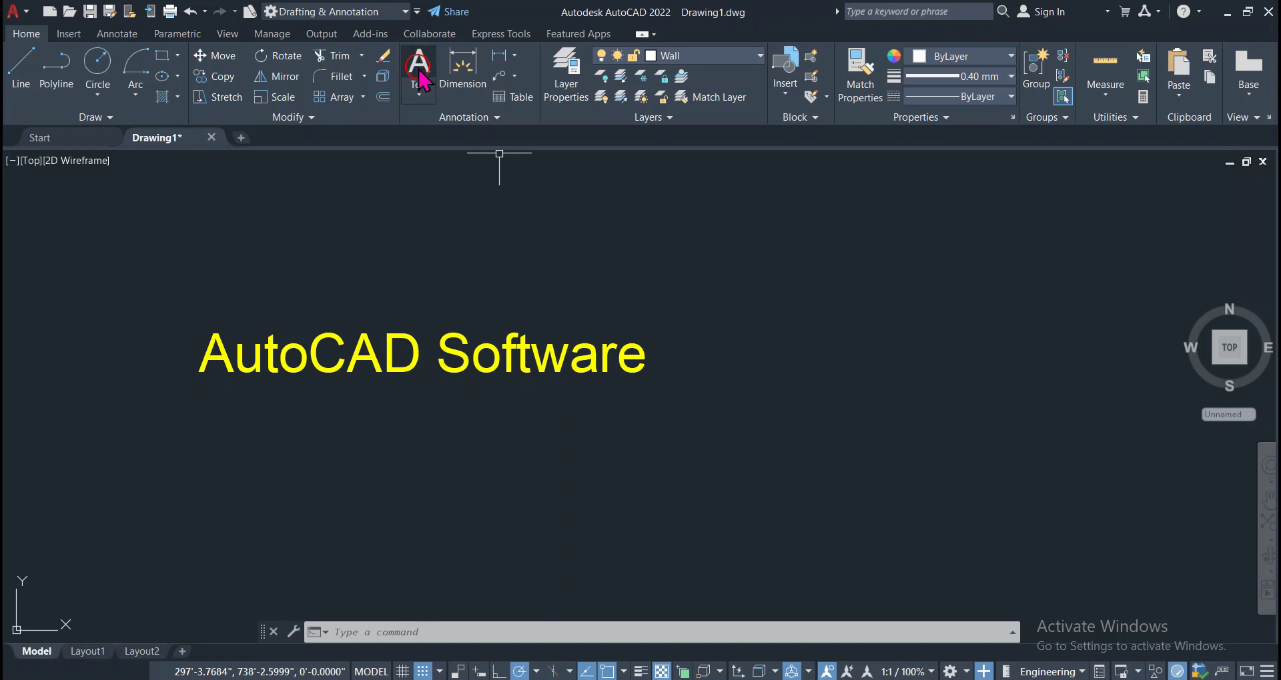
pyautogui.click(439, 152)
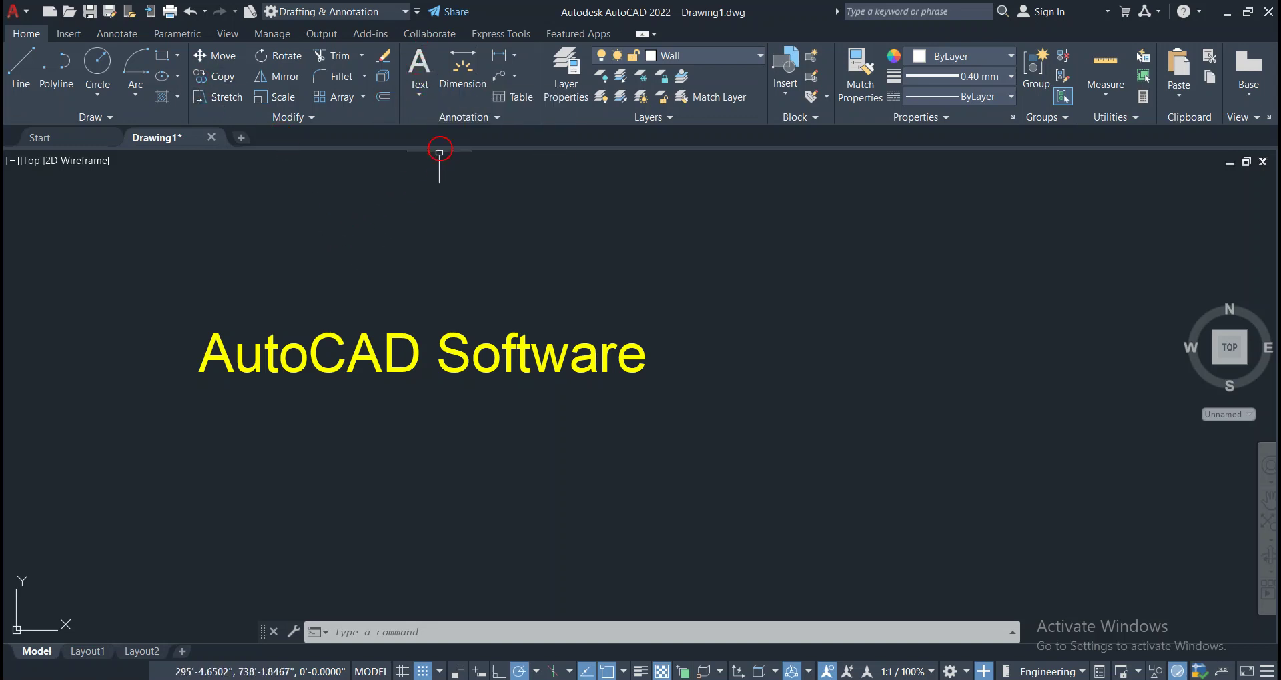
pyautogui.moveTo(474, 396); pyautogui.dragTo(475, 396, button='middle')
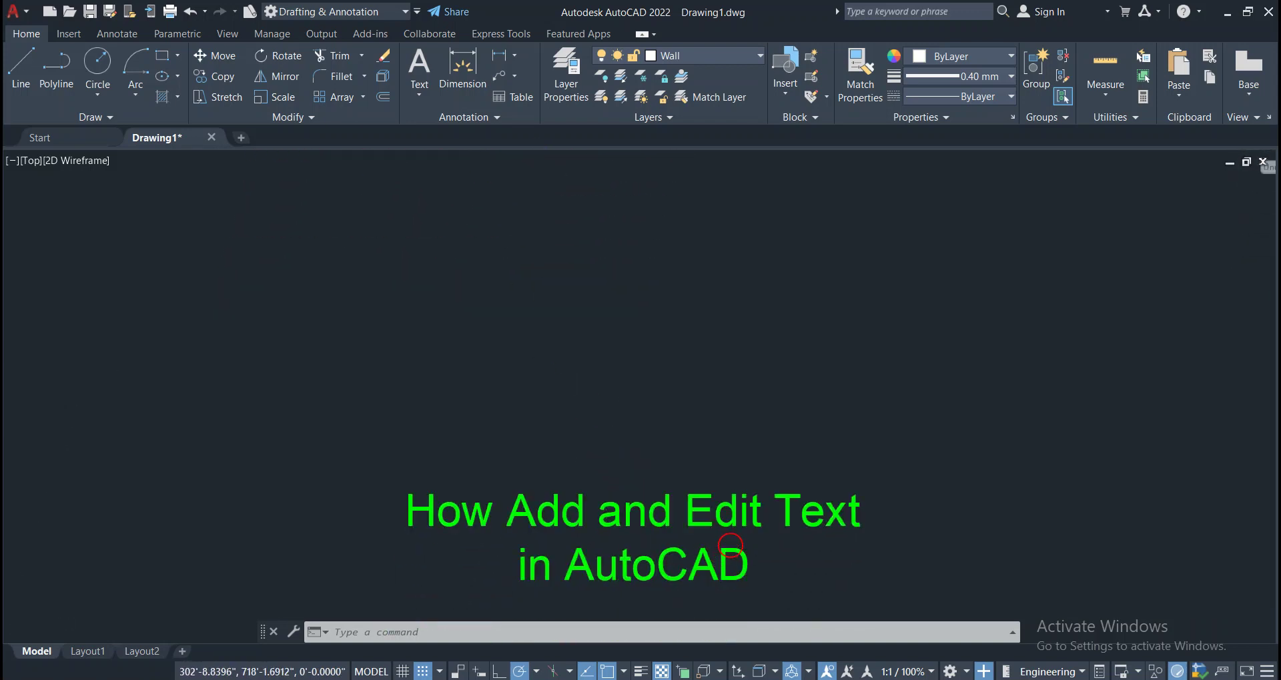
pyautogui.scroll(5, 730, 546)
pyautogui.scroll(-2, 655, 408)
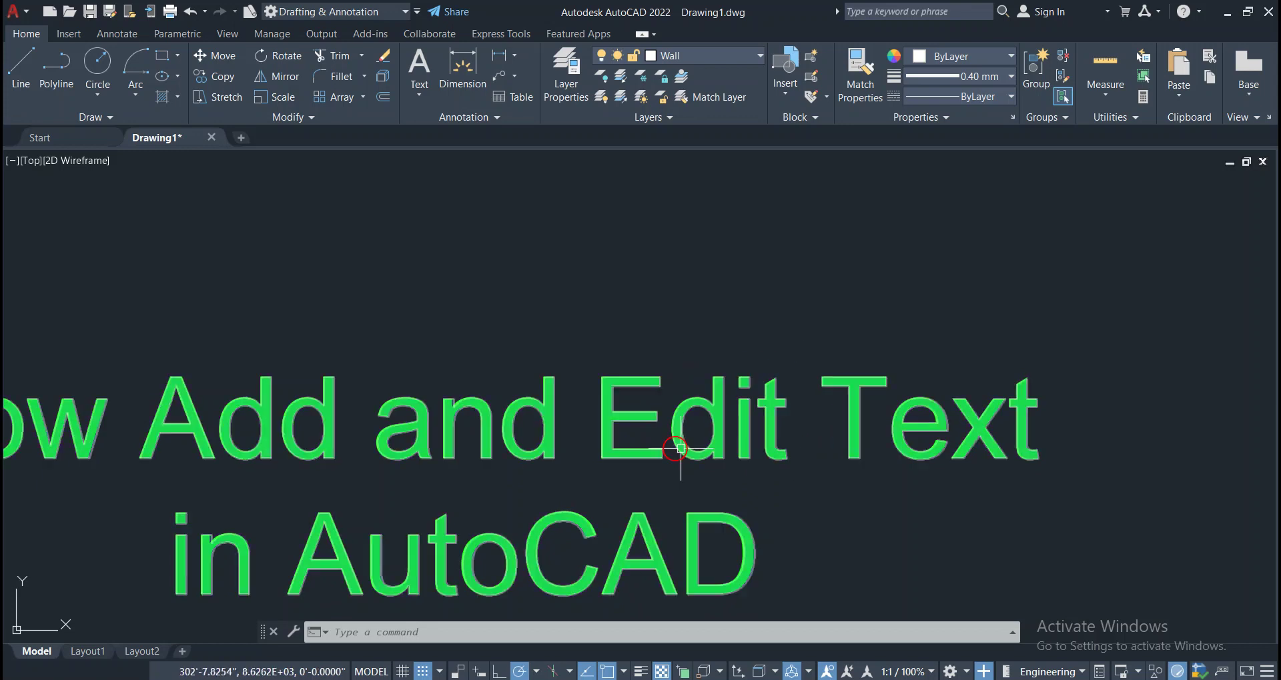
pyautogui.moveTo(711, 401); pyautogui.dragTo(718, 579, button='middle')
pyautogui.scroll(-2, 603, 409)
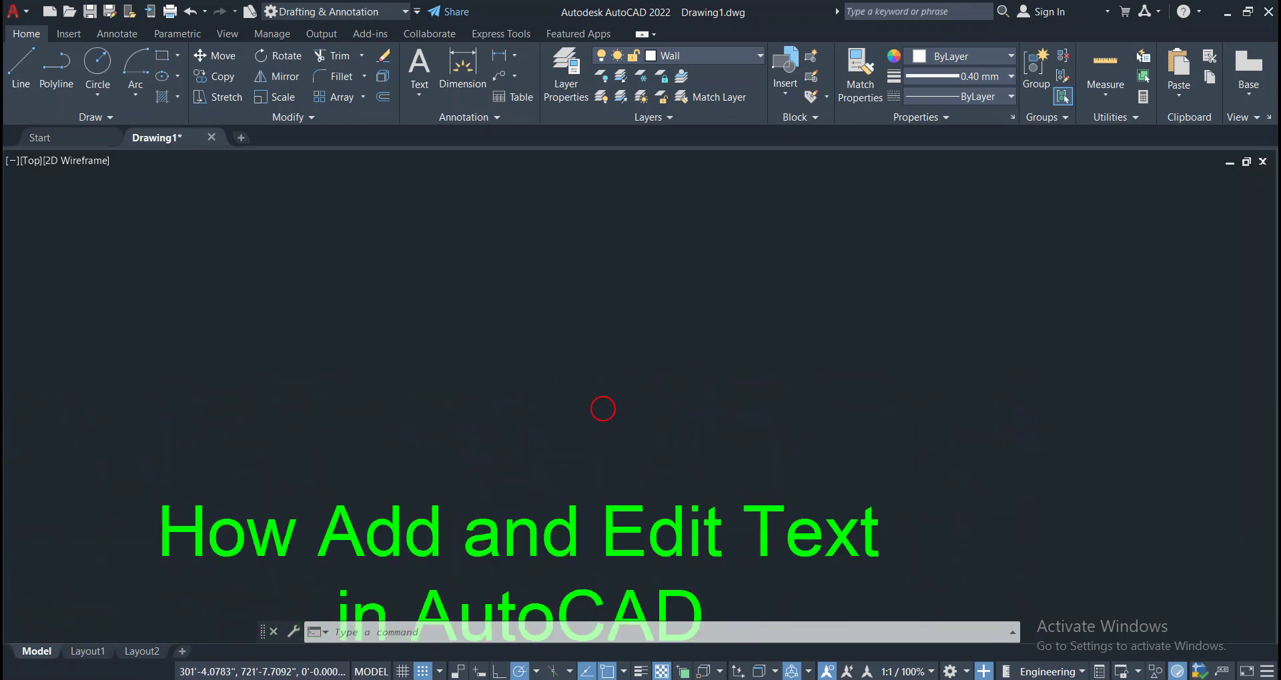
pyautogui.scroll(-2, 603, 409)
pyautogui.moveTo(551, 331); pyautogui.dragTo(566, 561, button='middle')
pyautogui.scroll(4, 439, 432)
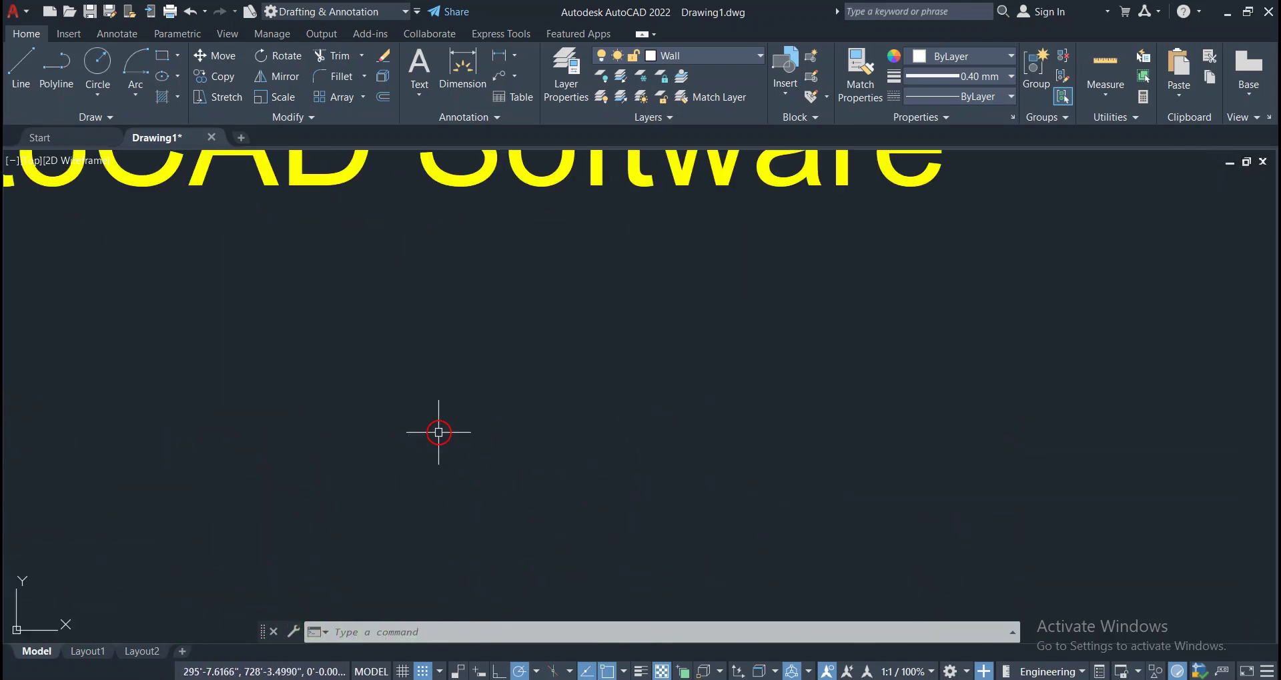
pyautogui.scroll(-2, 438, 432)
pyautogui.moveTo(406, 371); pyautogui.dragTo(549, 435, button='middle')
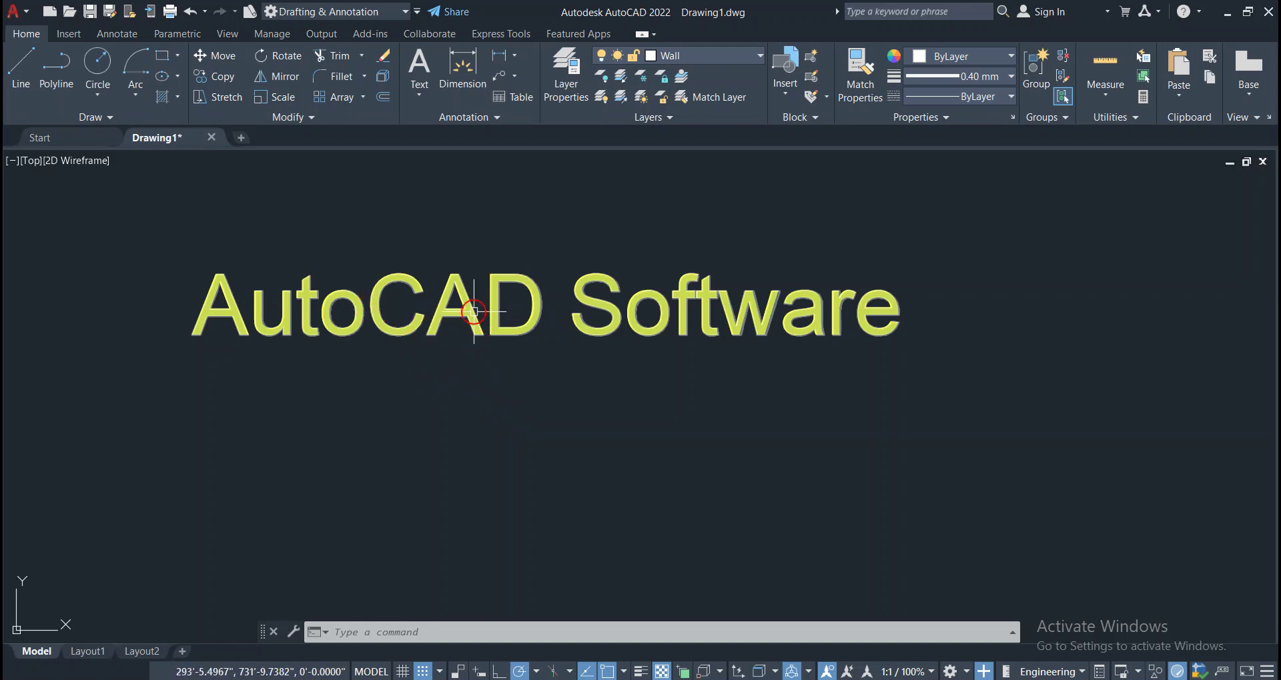
# Reopen the yellow "AutoCAD Software" text for editing and append the word "Plays" after its last word.
pyautogui.click(126, 289)
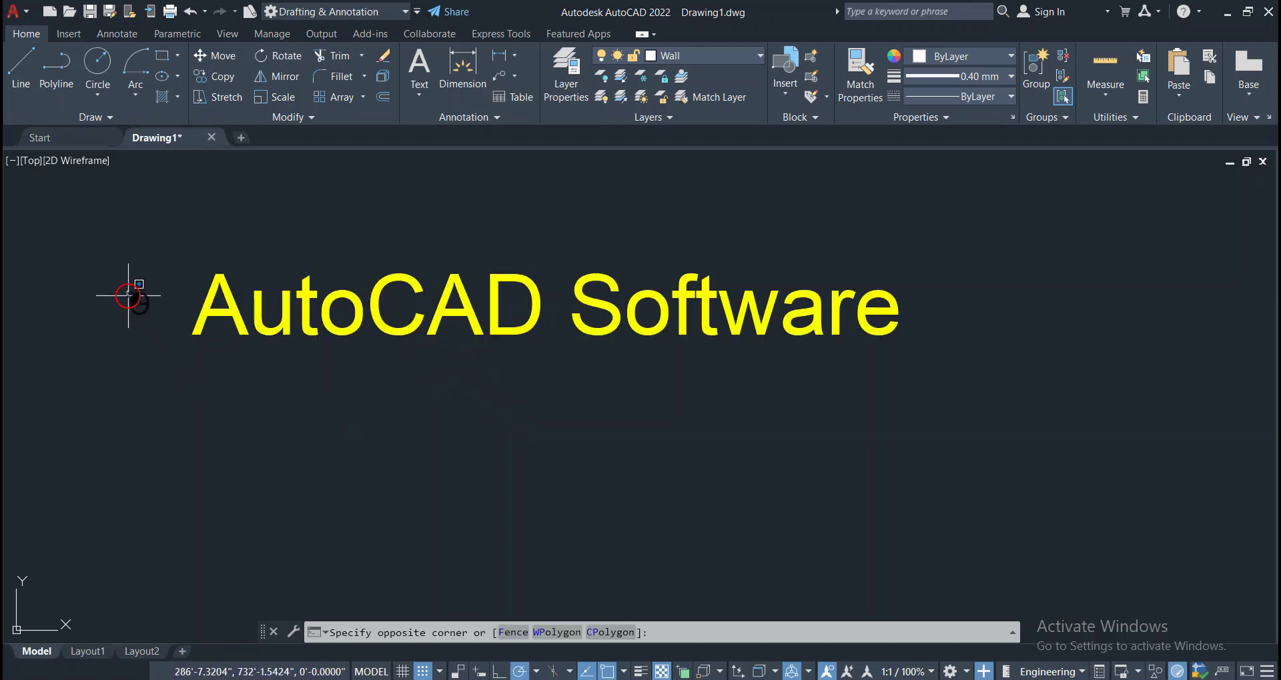
pyautogui.doubleClick(377, 317)
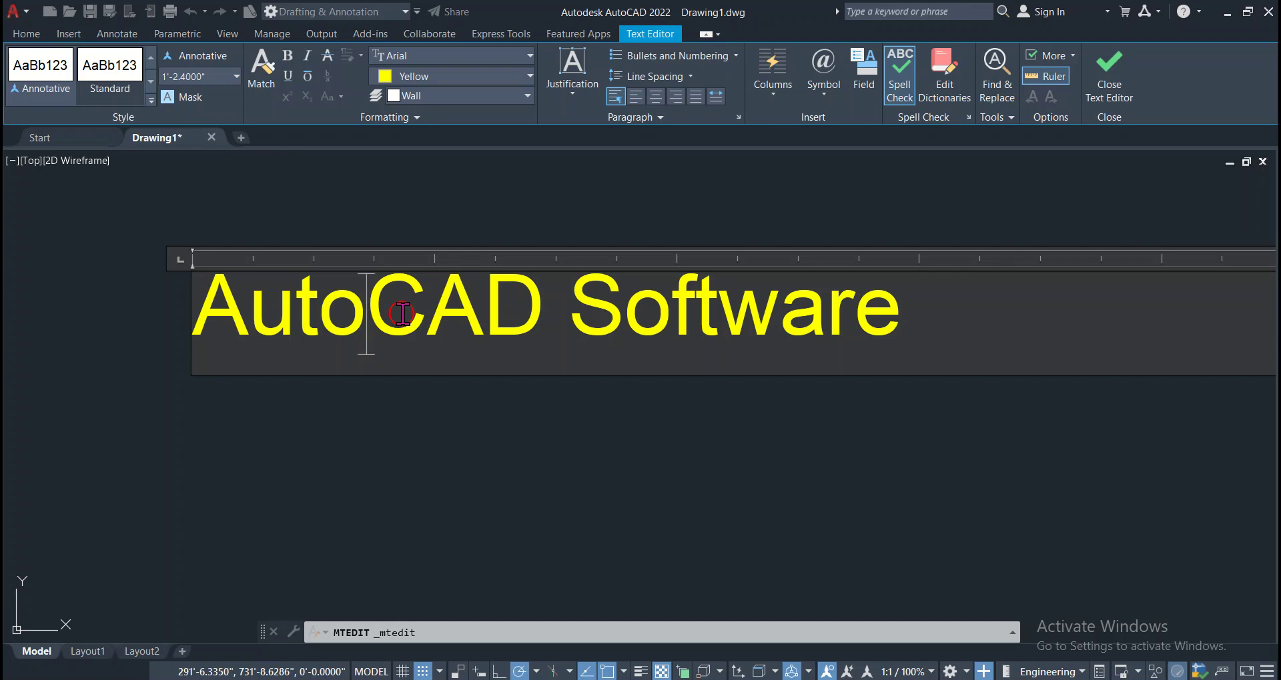
pyautogui.click(445, 322)
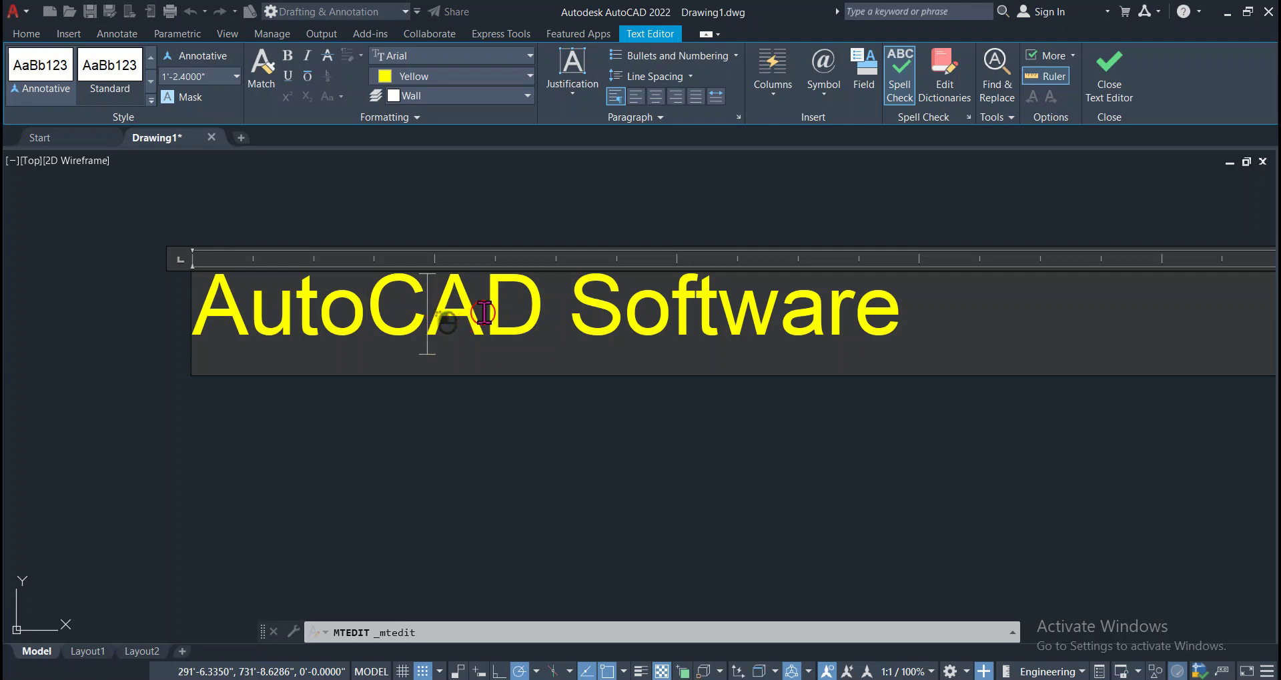
pyautogui.click(640, 323)
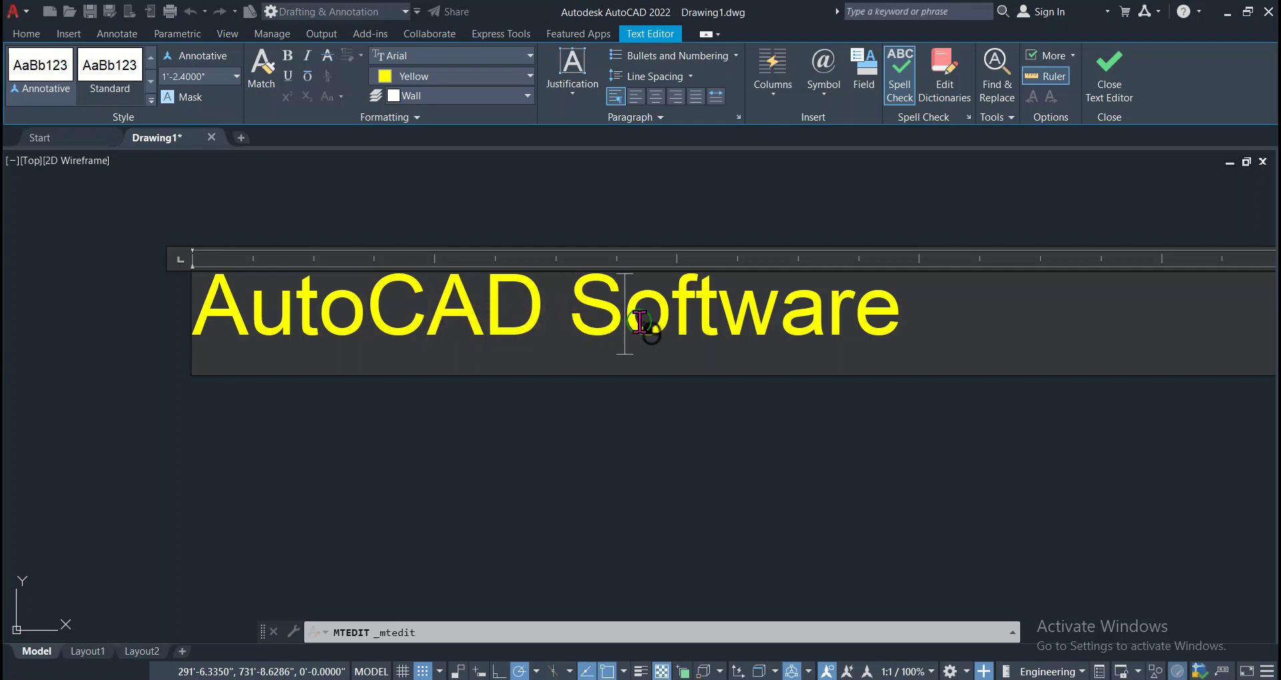
pyautogui.click(681, 322)
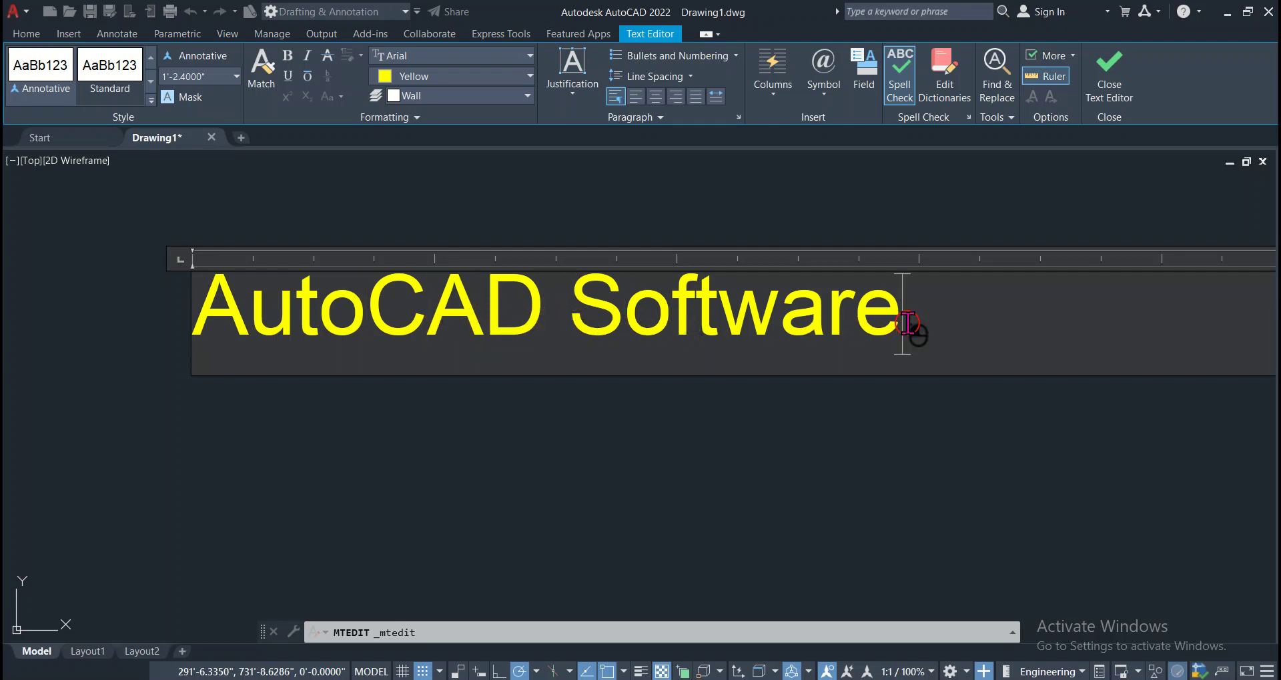
pyautogui.click(852, 327)
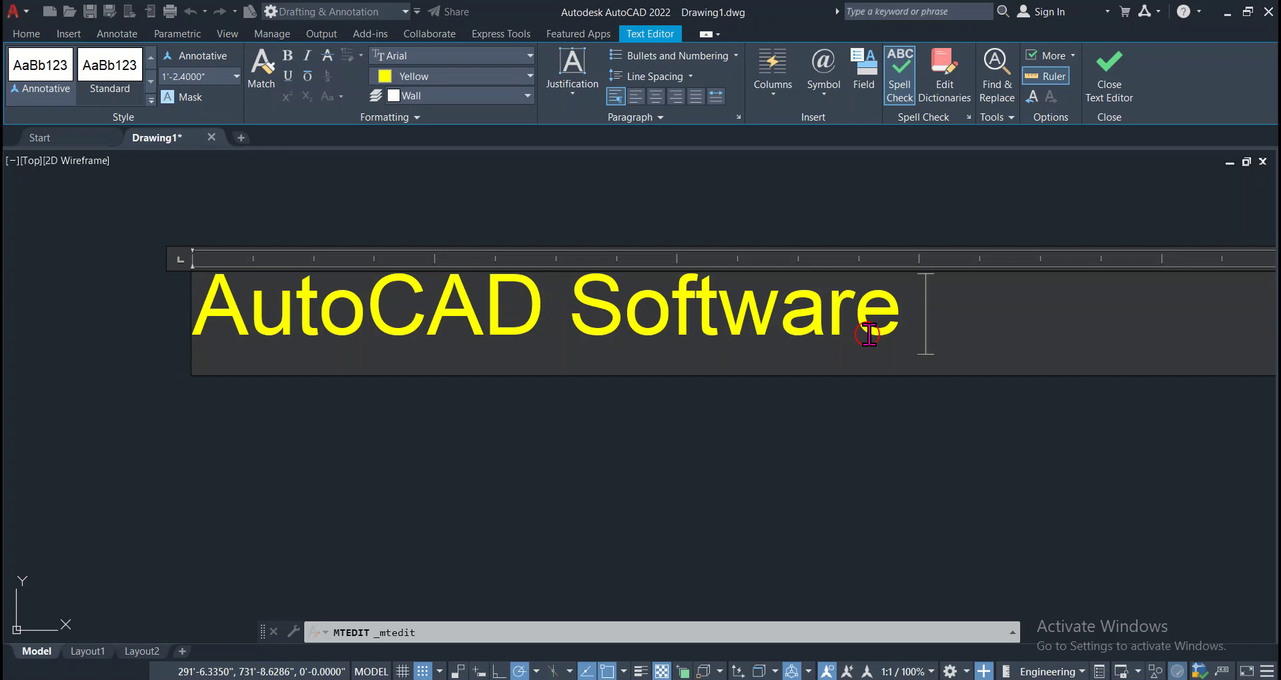
pyautogui.write('Plays')
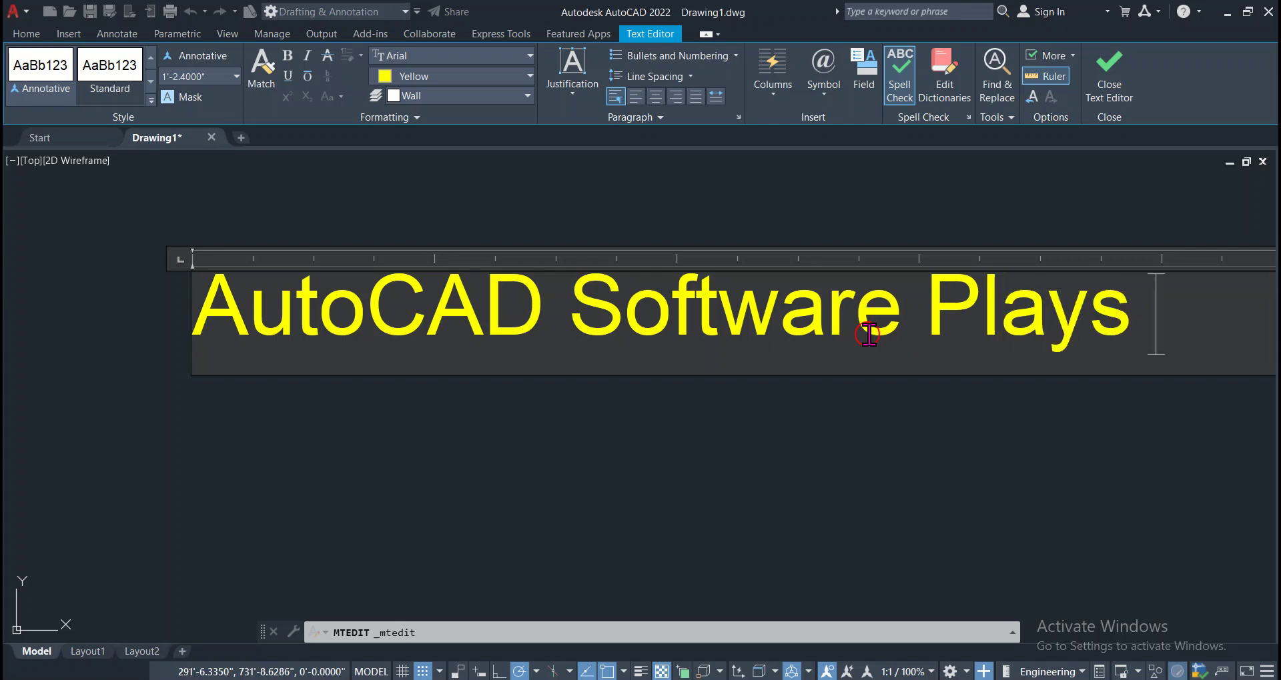
# Continue the sentence after "Plays" with the words "a very important".
pyautogui.write(' a')
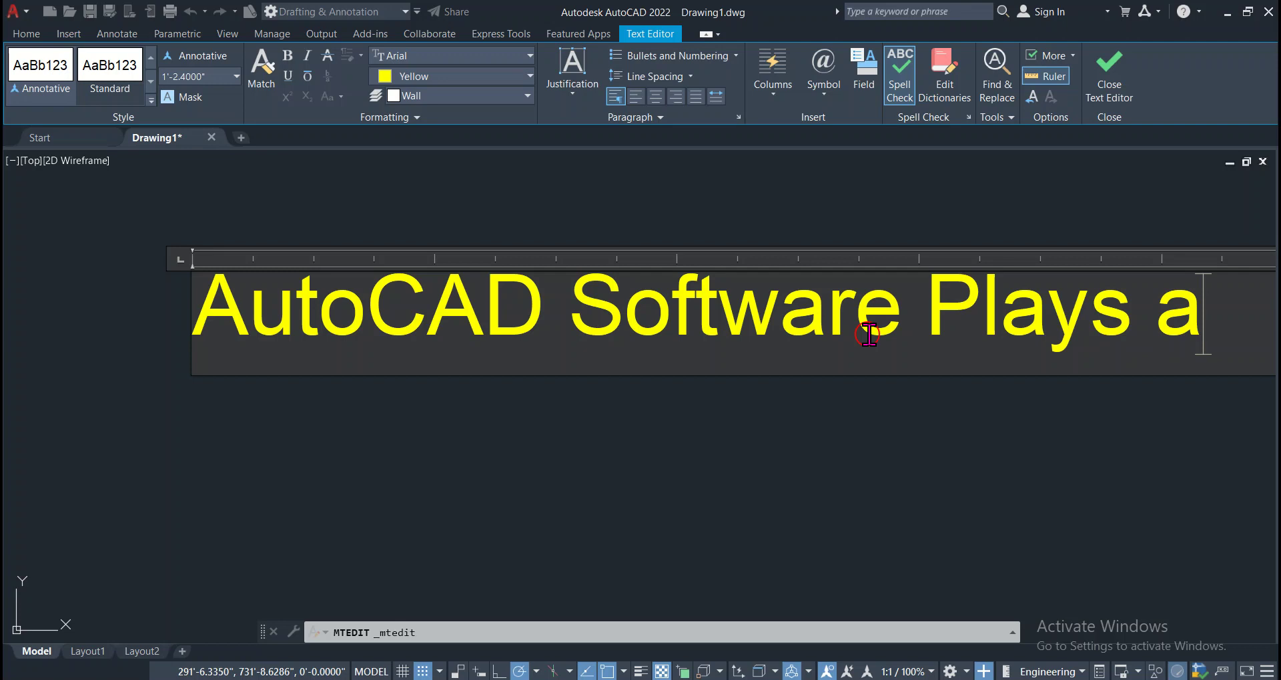
pyautogui.write('v')
pyautogui.press('BackSpace')
pyautogui.write('v')
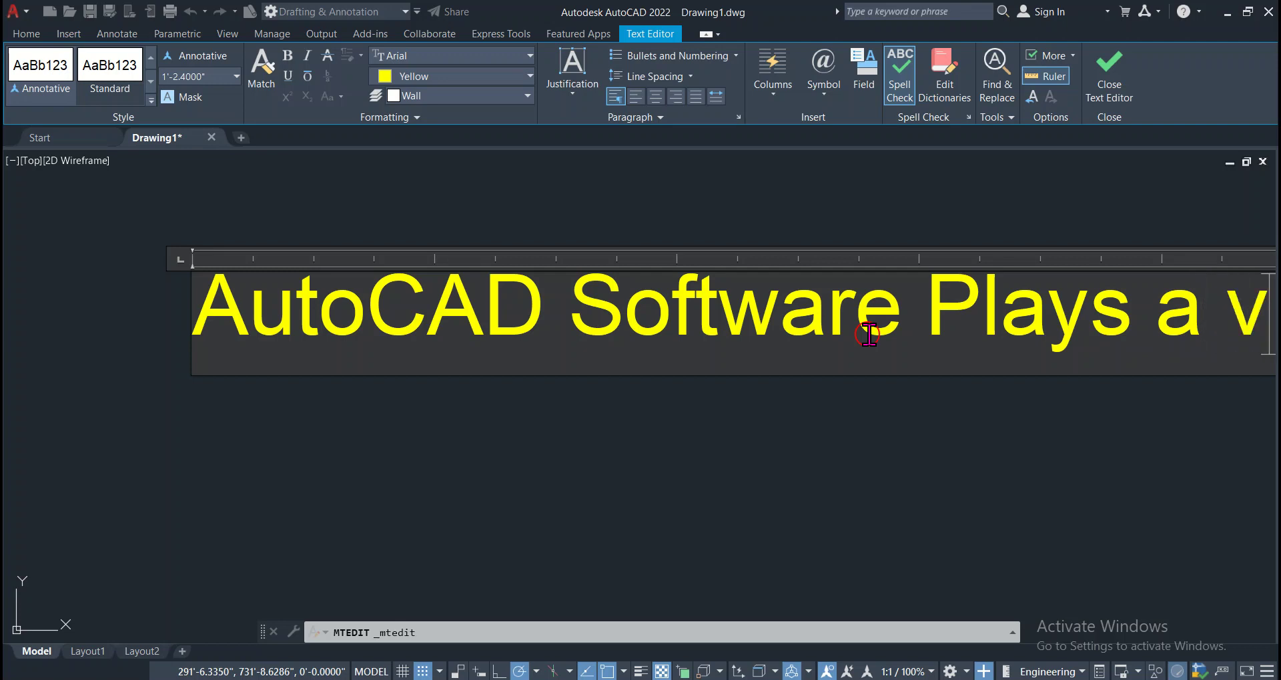
pyautogui.write('er')
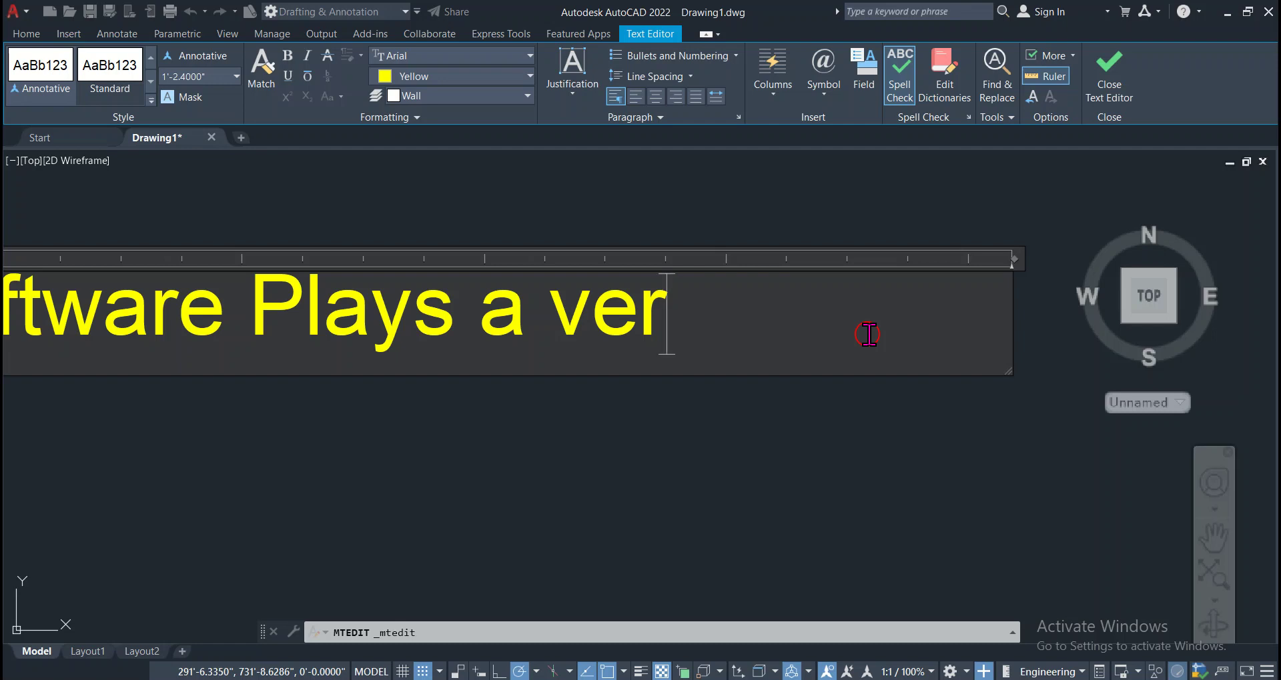
pyautogui.write('y imp')
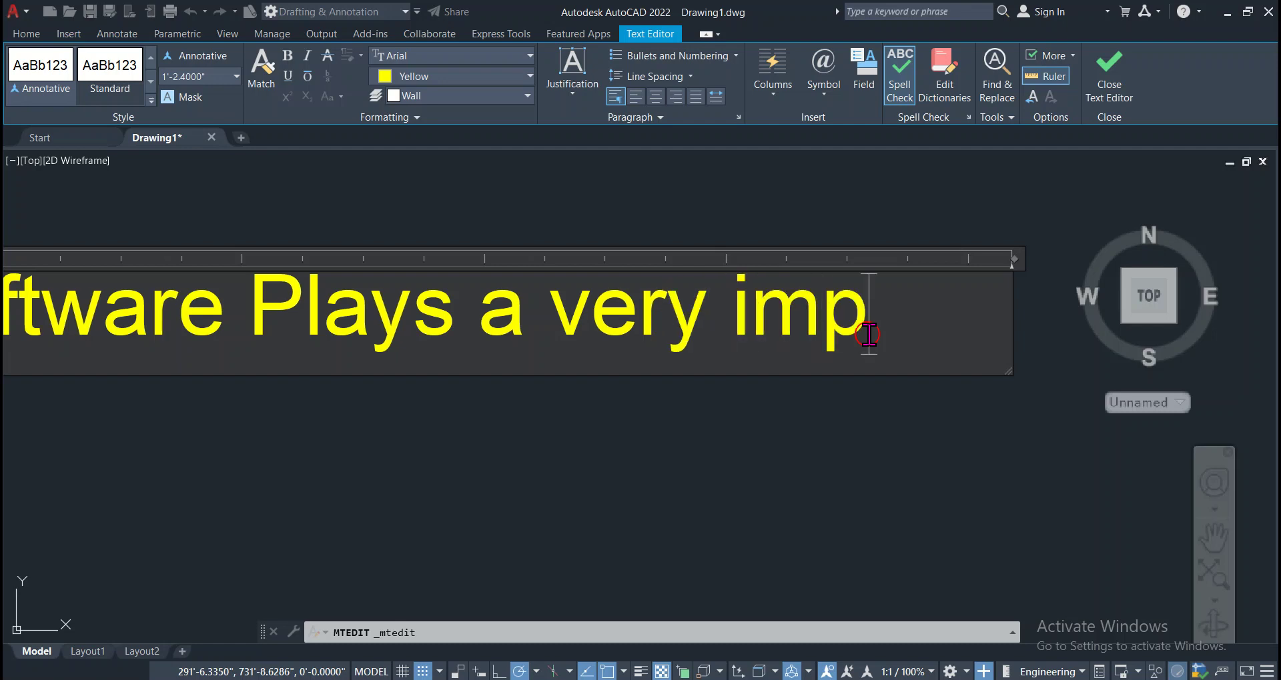
pyautogui.write('ortant ')
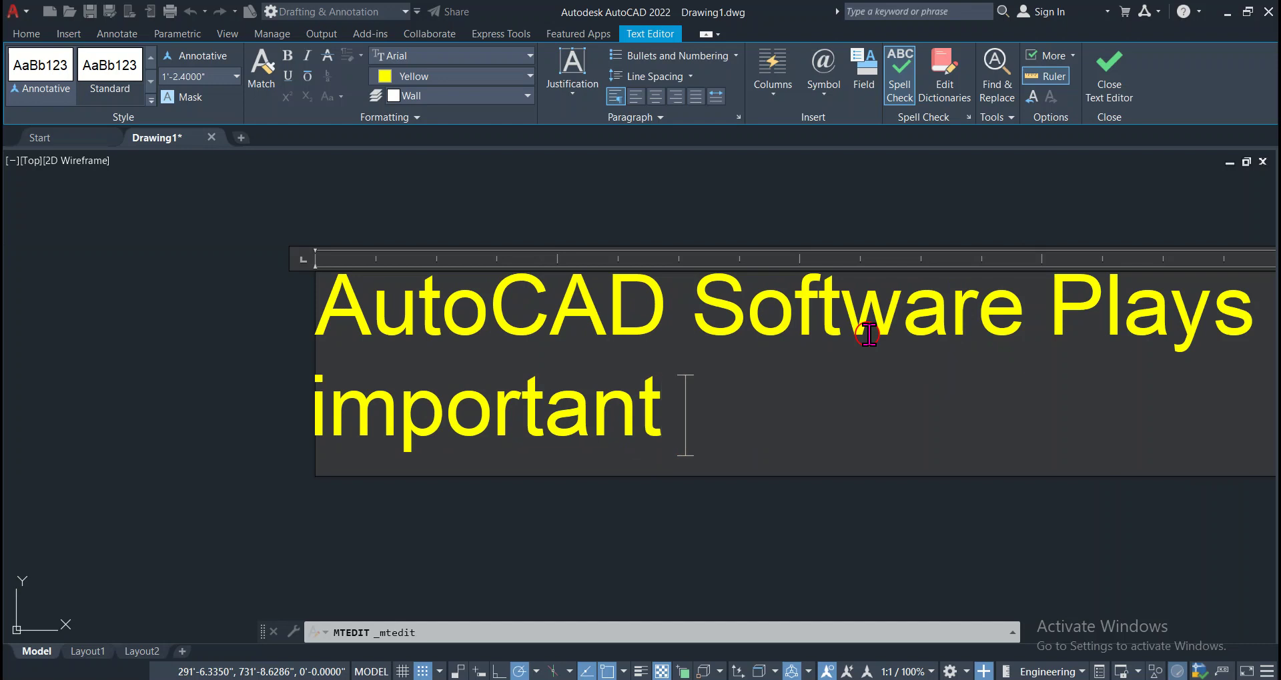
# Continue the text after "important" with "role in Draftin", removing the mistyped "h" from the last word.
pyautogui.write('r')
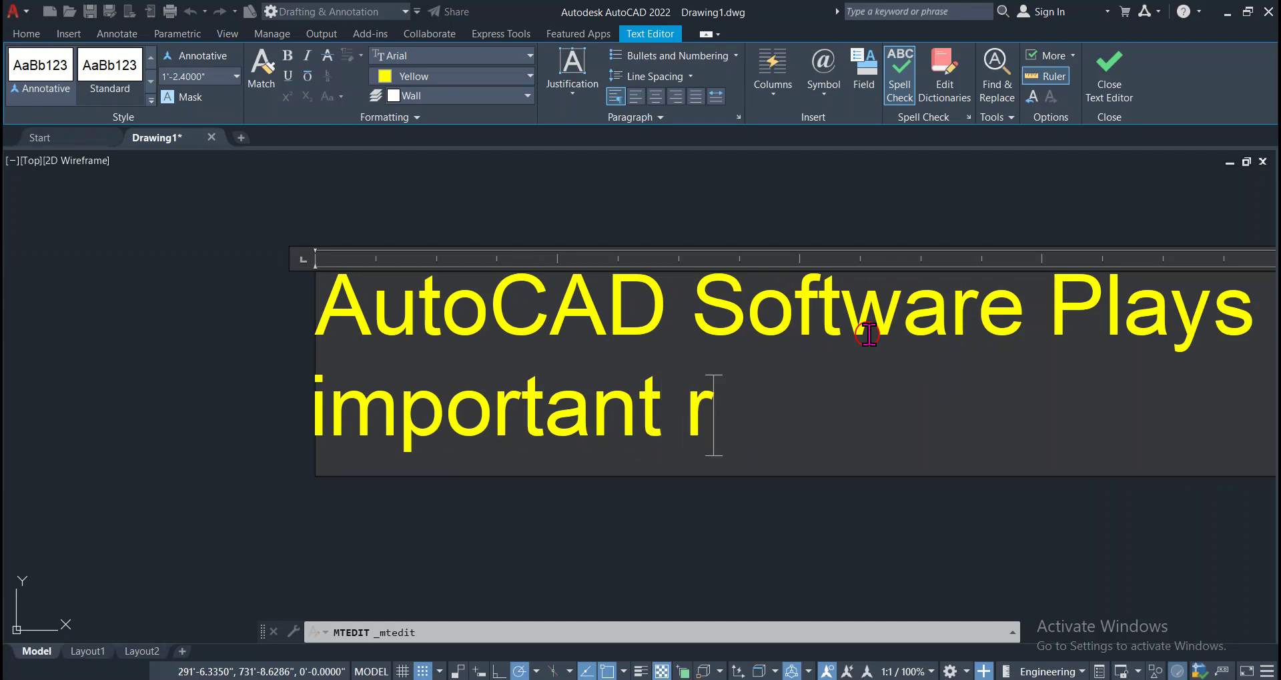
pyautogui.write('ole in ')
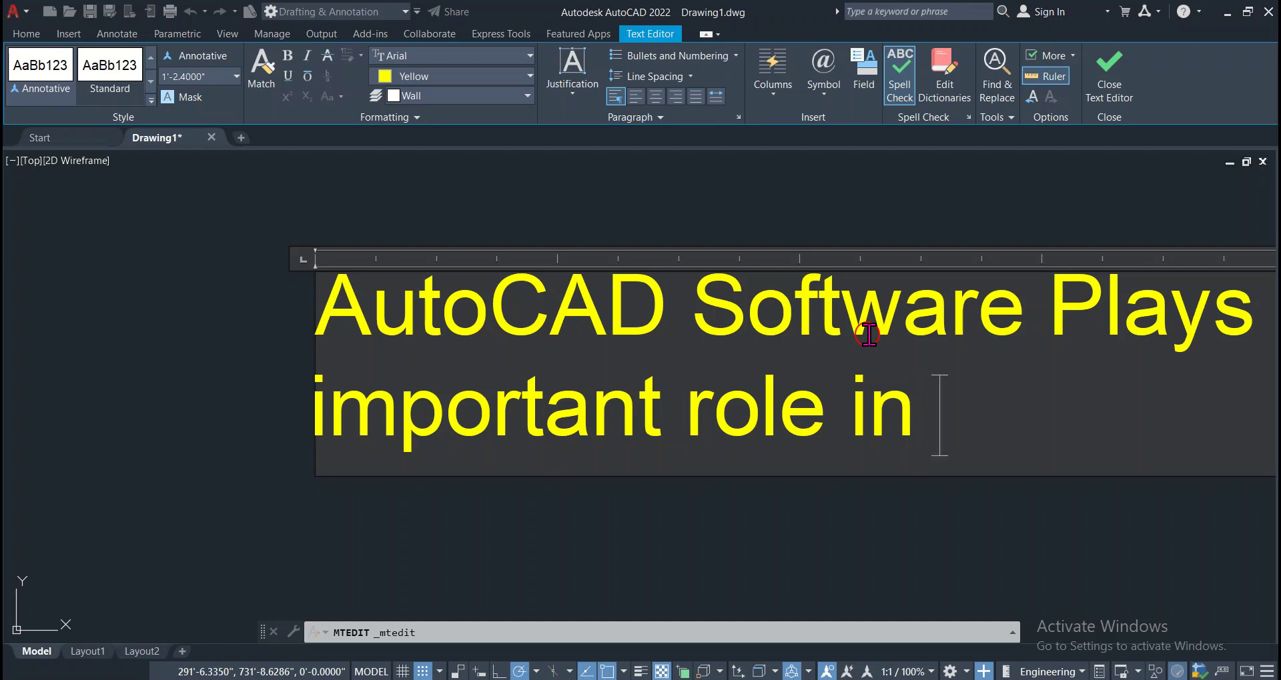
pyautogui.write('Dra')
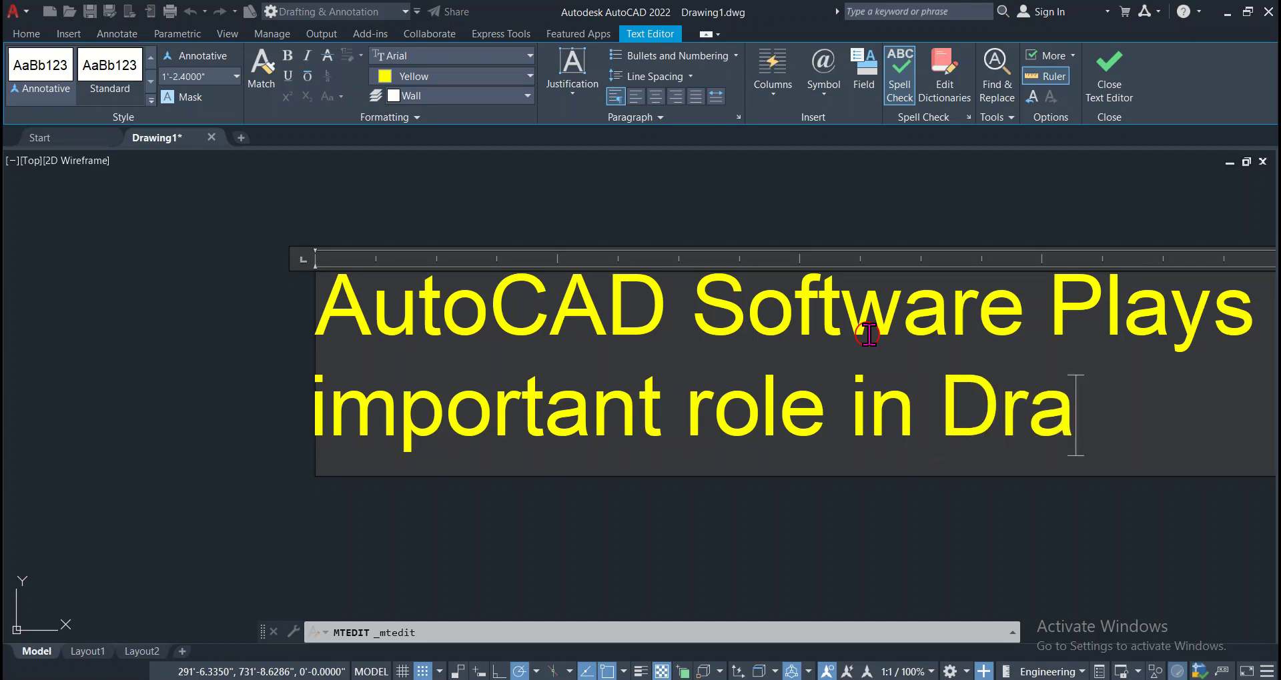
pyautogui.write('ftinh')
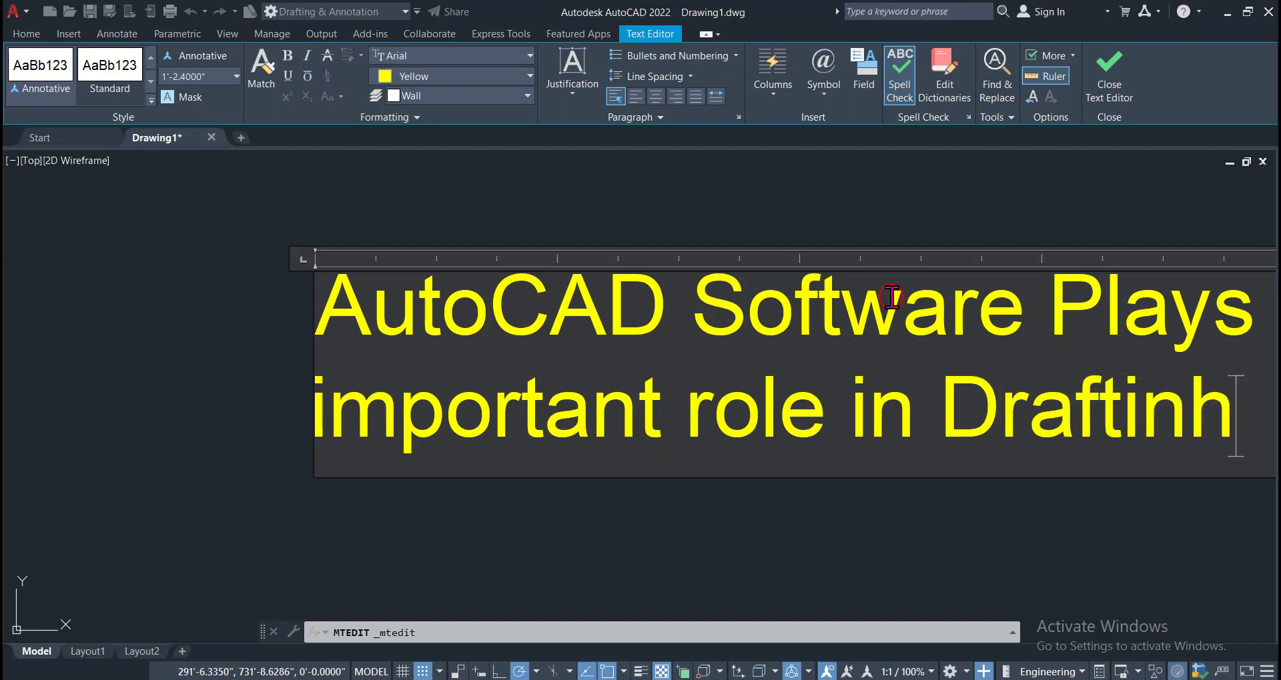
pyautogui.press('BackSpace')
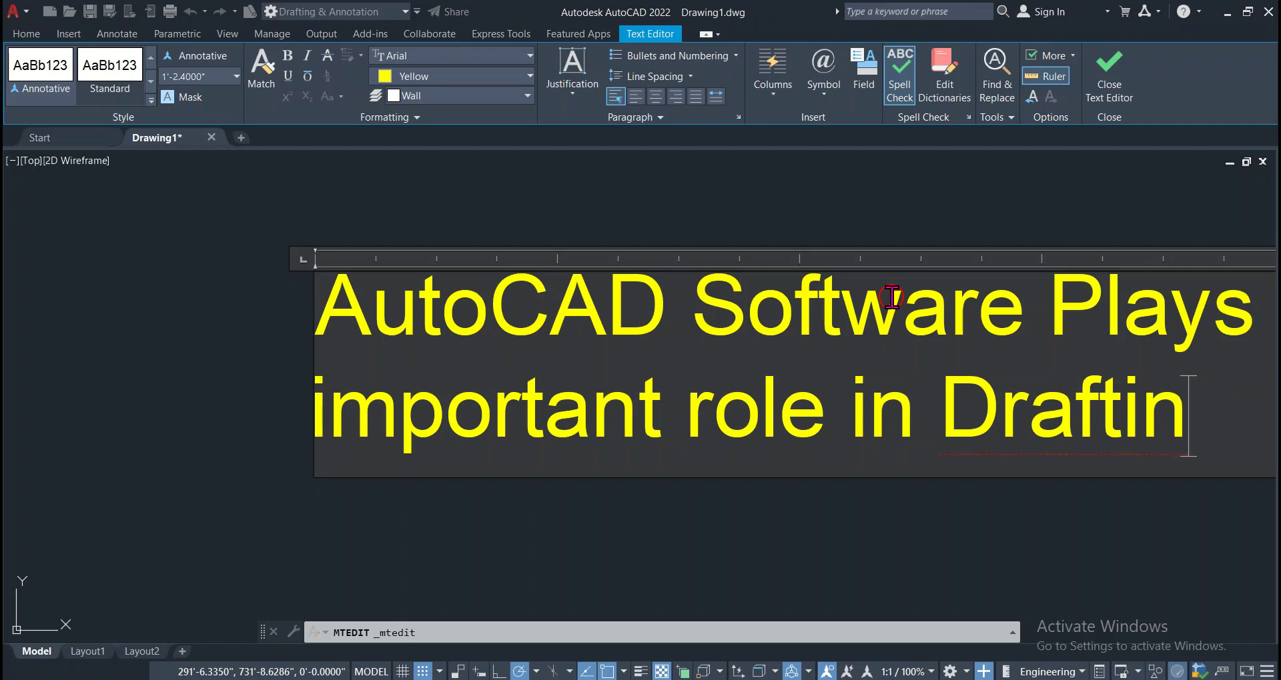